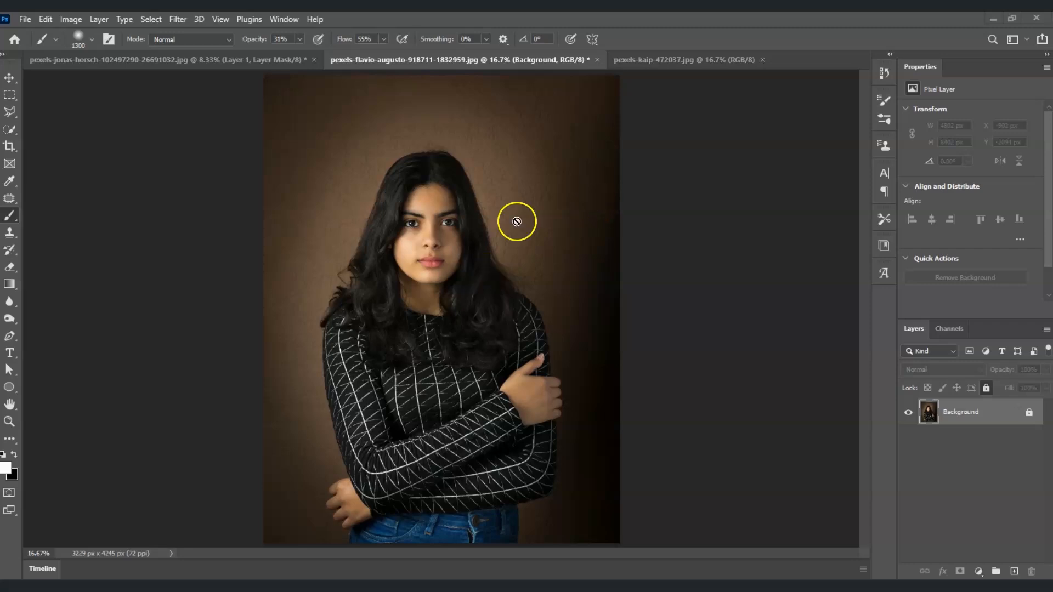
Duplicate the portrait's Background layer and make the copy the active layer.
{"action": "left_click", "coordinate": [982, 418]}
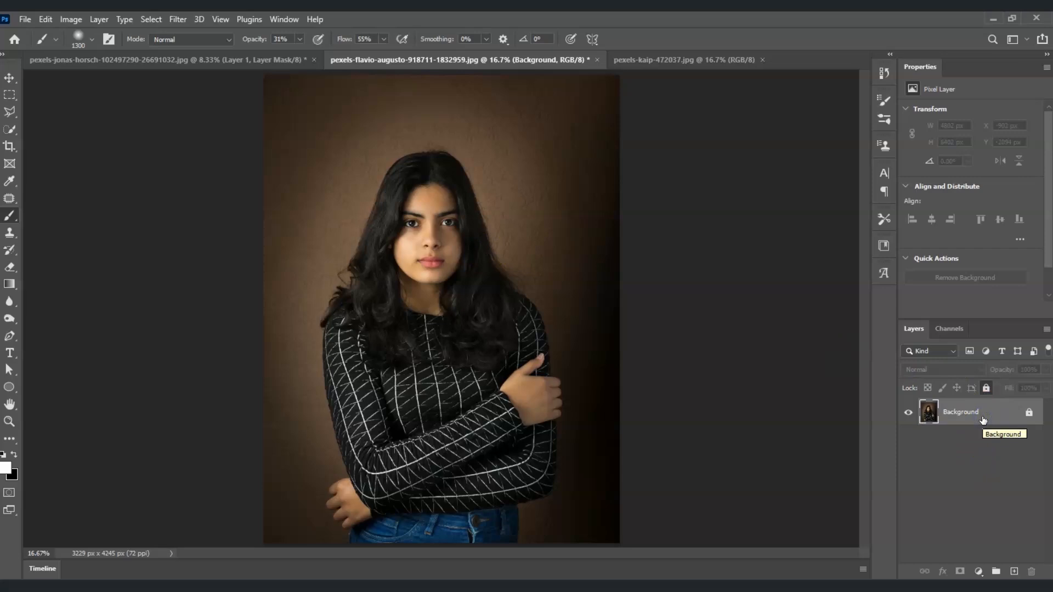
{"action": "key", "text": "ctrl+j"}
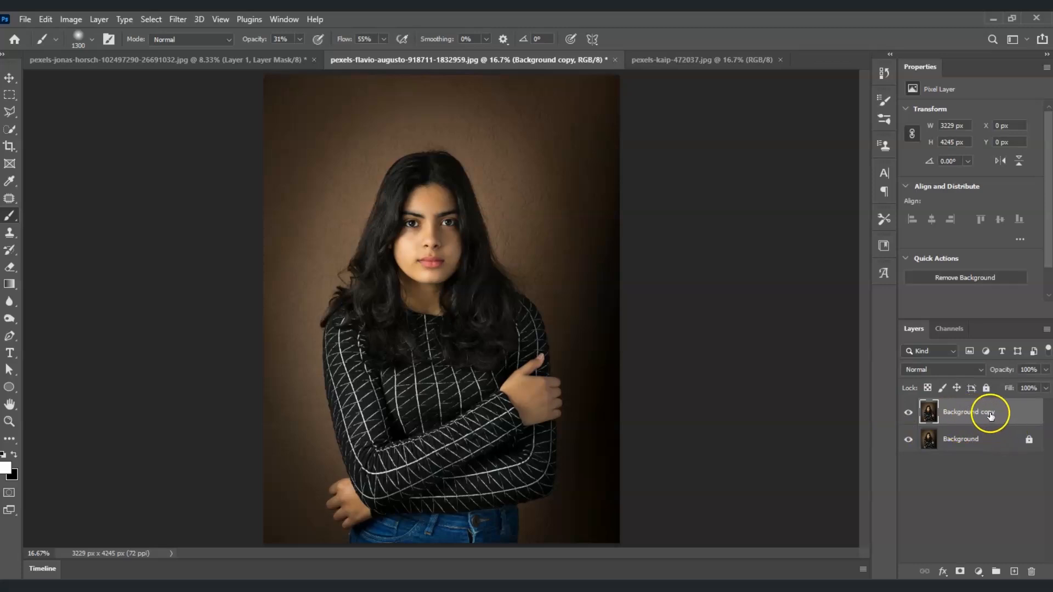
{"action": "left_click", "coordinate": [990, 415]}
{"action": "left_click", "coordinate": [977, 411]}
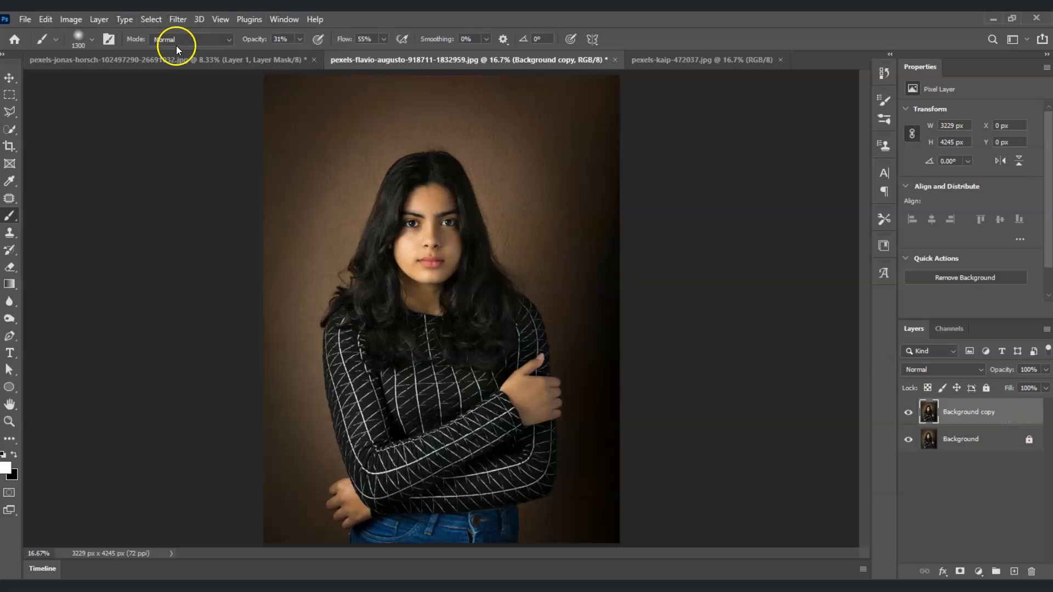
Mask the duplicate layer to its automatically selected subject and hide the original Background layer.
{"action": "left_click", "coordinate": [150, 19]}
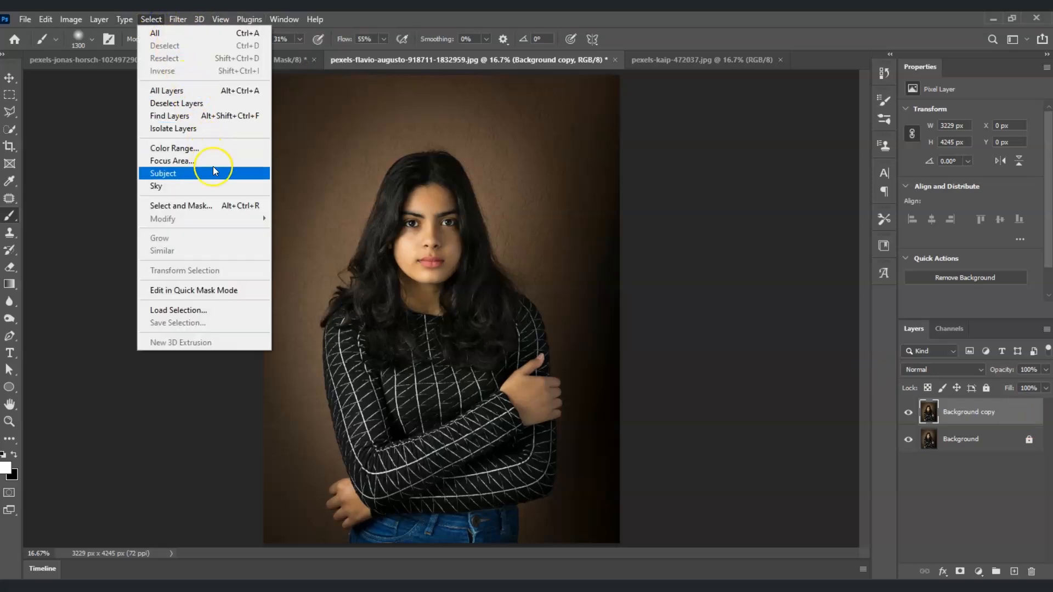
{"action": "left_click", "coordinate": [217, 181]}
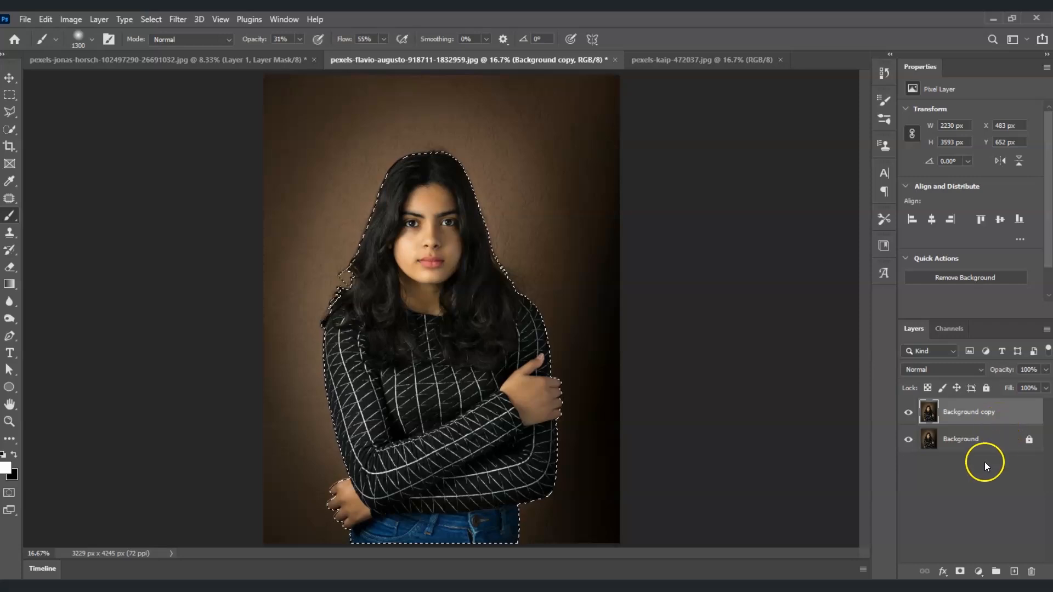
{"action": "left_click", "coordinate": [961, 572]}
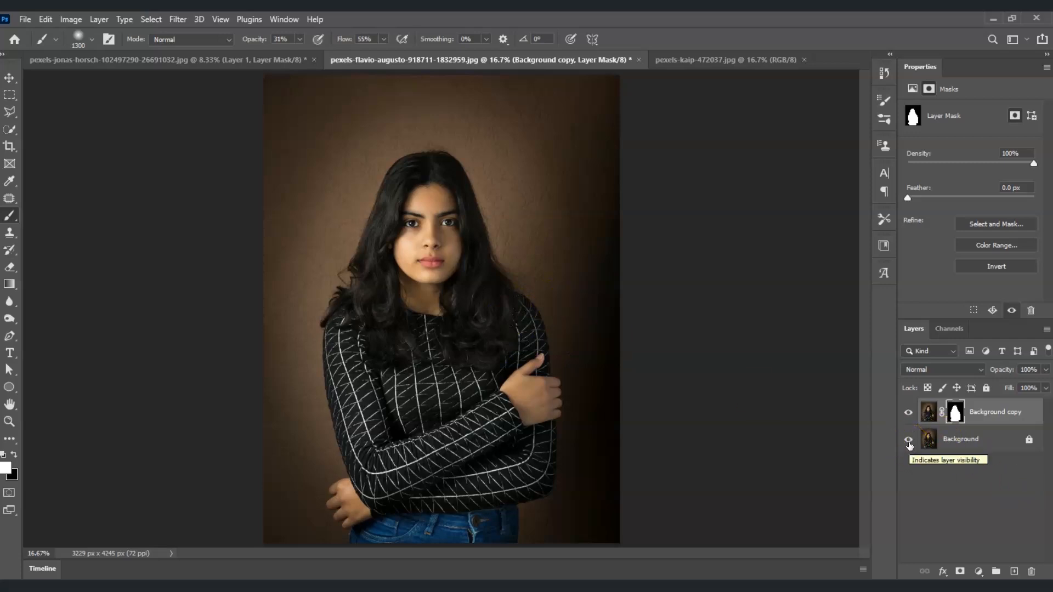
{"action": "left_click", "coordinate": [909, 442]}
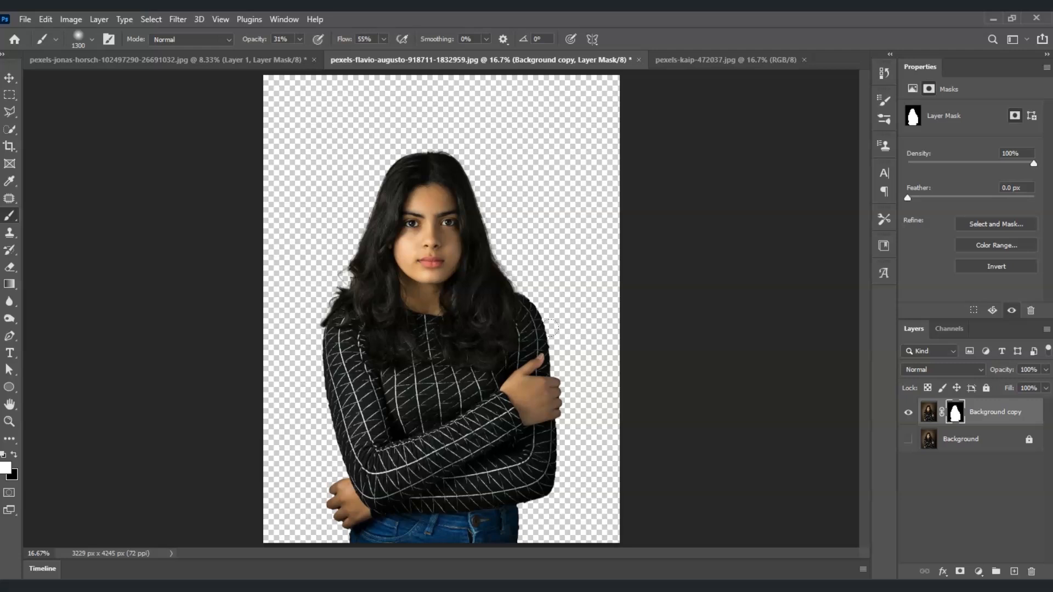
{"action": "mouse_move", "coordinate": [552, 328]}
{"action": "left_mouse_down"}
{"action": "mouse_move", "coordinate": [427, 259]}
{"action": "mouse_move", "coordinate": [401, 171]}
{"action": "mouse_move", "coordinate": [608, 199]}
{"action": "mouse_move", "coordinate": [662, 265]}
{"action": "mouse_move", "coordinate": [630, 445]}
{"action": "mouse_move", "coordinate": [629, 308]}
{"action": "mouse_move", "coordinate": [465, 121]}
{"action": "mouse_move", "coordinate": [311, 301]}
{"action": "mouse_move", "coordinate": [300, 414]}
{"action": "mouse_move", "coordinate": [375, 463]}
{"action": "mouse_move", "coordinate": [392, 429]}
{"action": "left_mouse_up"}
Bring the night city photo from pexels-kaip-472037.jpg into the portrait document and align it with the canvas.
{"action": "left_click", "coordinate": [697, 64]}
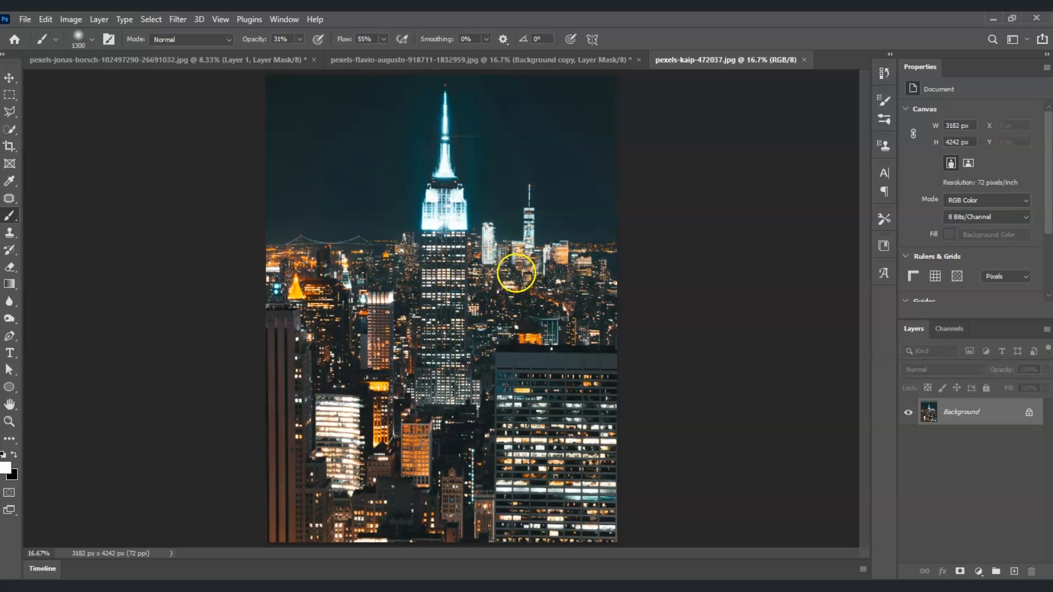
{"action": "left_click", "coordinate": [8, 78]}
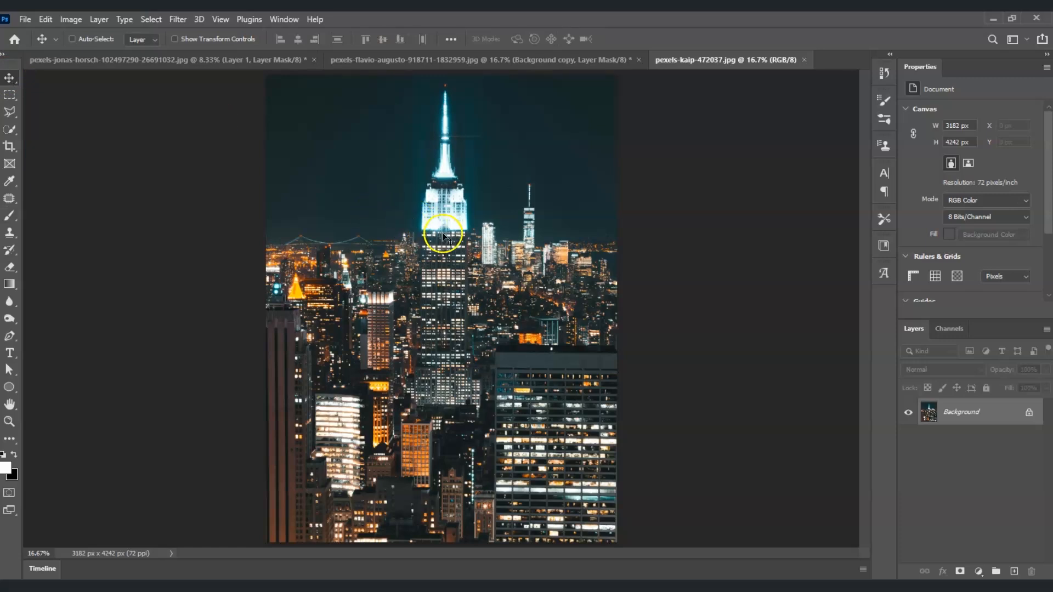
{"action": "left_click_drag", "start_coordinate": [416, 221], "coordinate": [450, 303]}
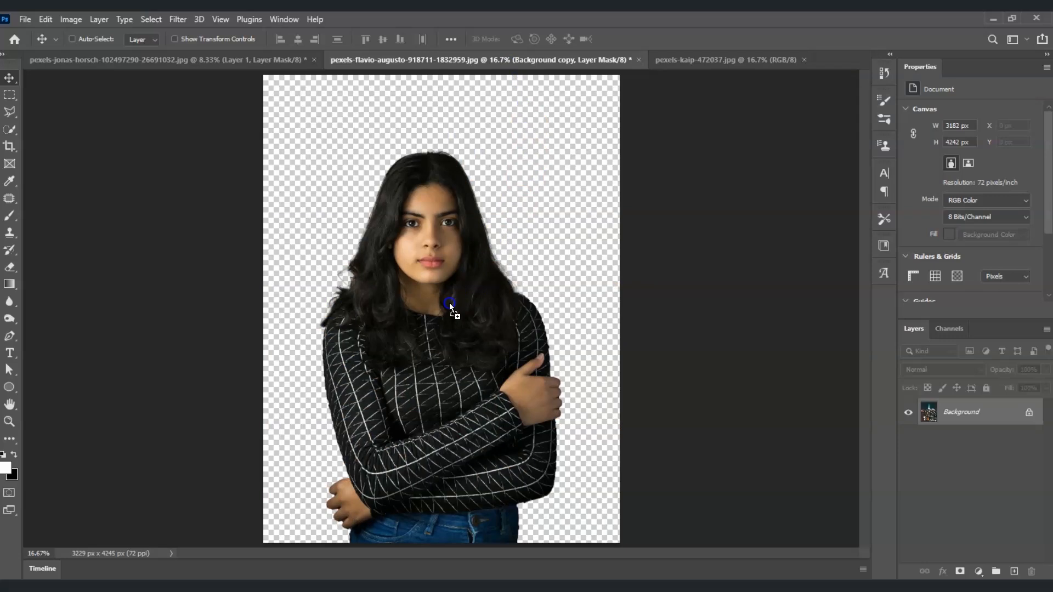
{"action": "left_click_drag", "start_coordinate": [449, 303], "coordinate": [449, 303]}
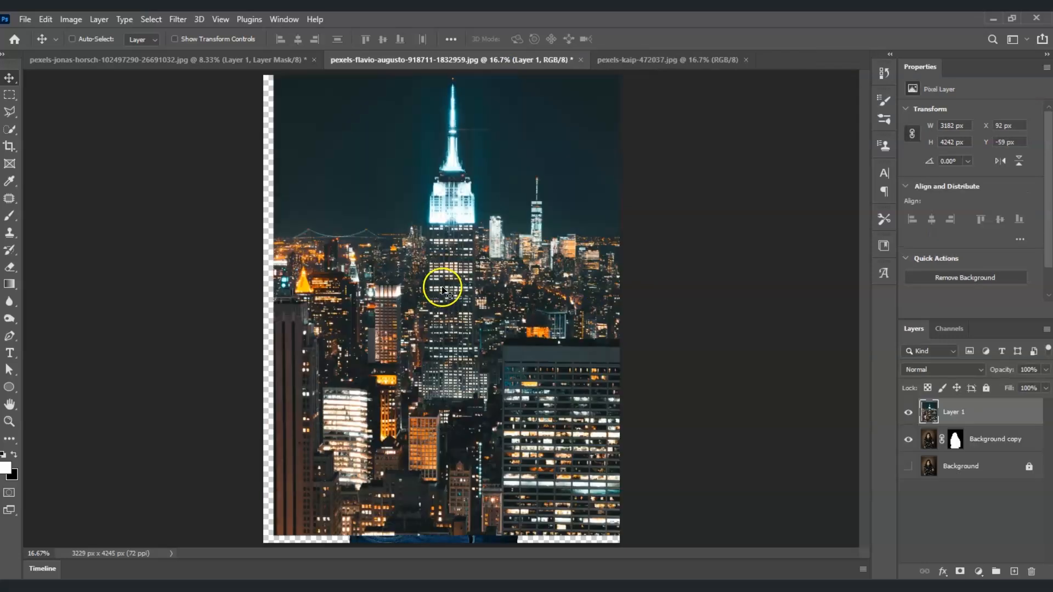
{"action": "left_click_drag", "start_coordinate": [520, 270], "coordinate": [512, 248]}
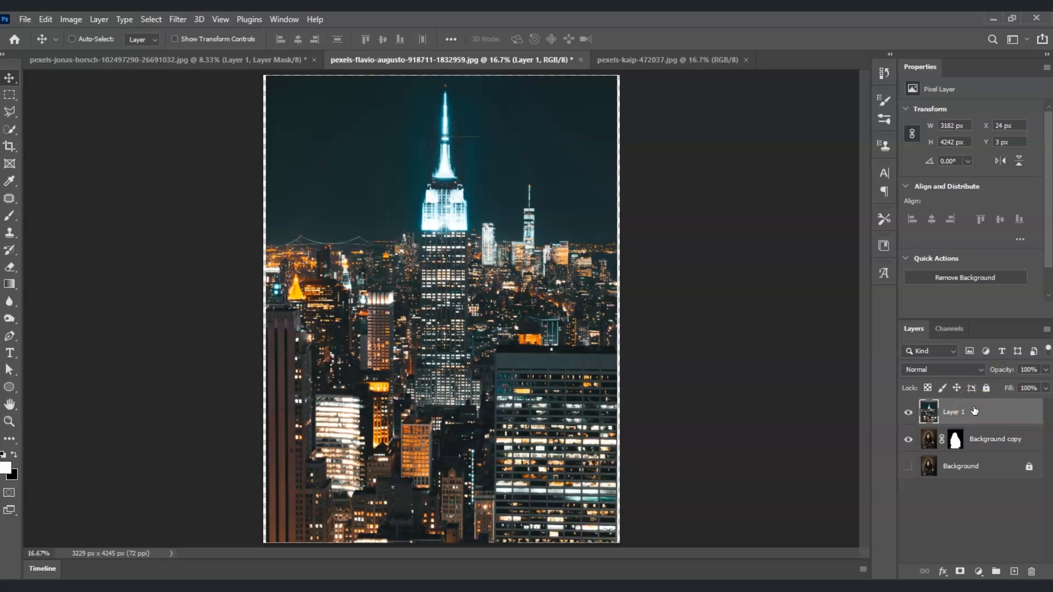
Scale the city layer proportionally to about 123% and shift it upward so it covers the whole canvas.
{"action": "left_click", "coordinate": [973, 412]}
{"action": "key", "text": "ctrl+t"}
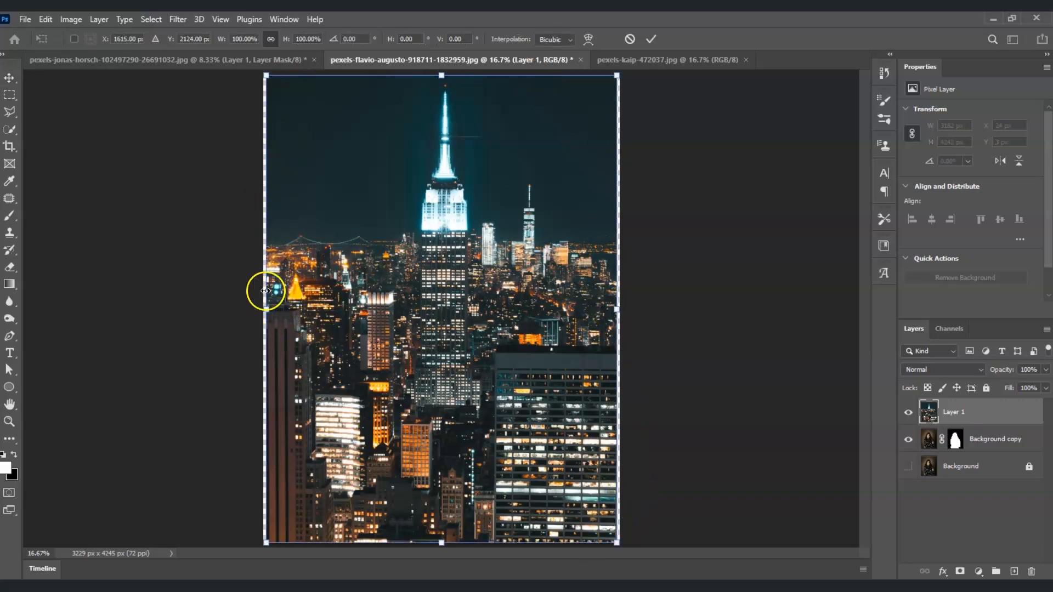
{"action": "left_click_drag", "start_coordinate": [265, 307], "coordinate": [202, 308]}
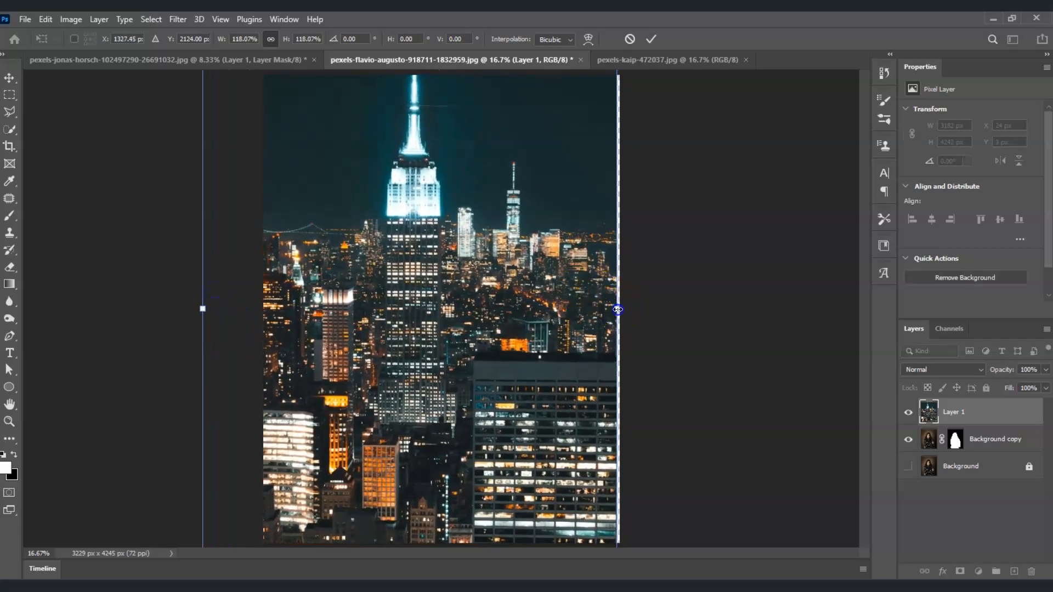
{"action": "left_click_drag", "start_coordinate": [618, 309], "coordinate": [635, 309]}
{"action": "left_click_drag", "start_coordinate": [556, 336], "coordinate": [557, 285]}
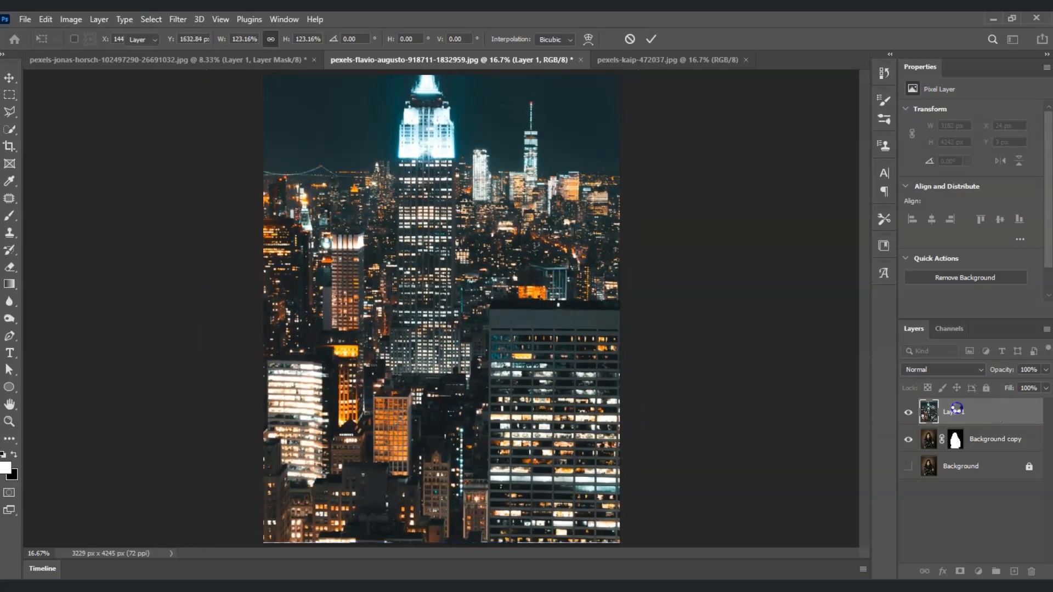
{"action": "left_click", "coordinate": [955, 410]}
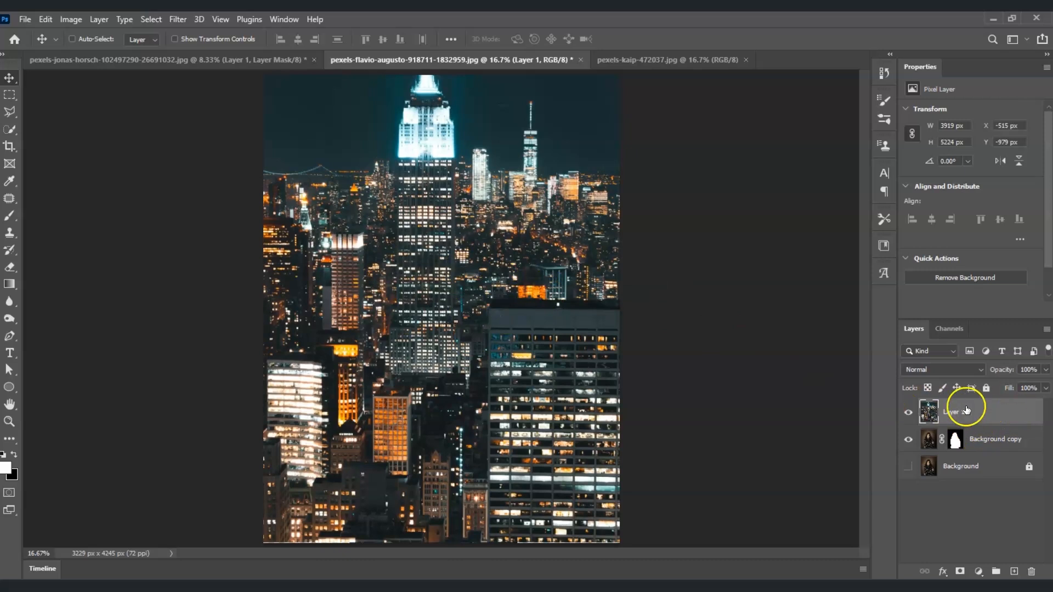
Move the city layer beneath the masked portrait layer and merge these two layers into one.
{"action": "left_click_drag", "start_coordinate": [979, 413], "coordinate": [982, 457]}
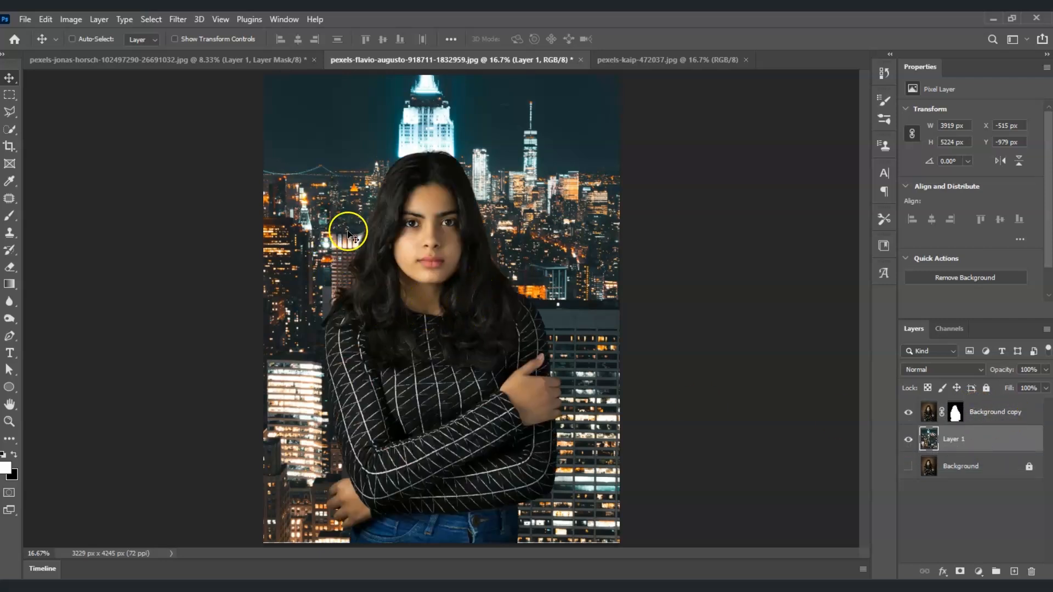
{"action": "left_click", "coordinate": [500, 245]}
{"action": "left_click", "coordinate": [992, 417]}
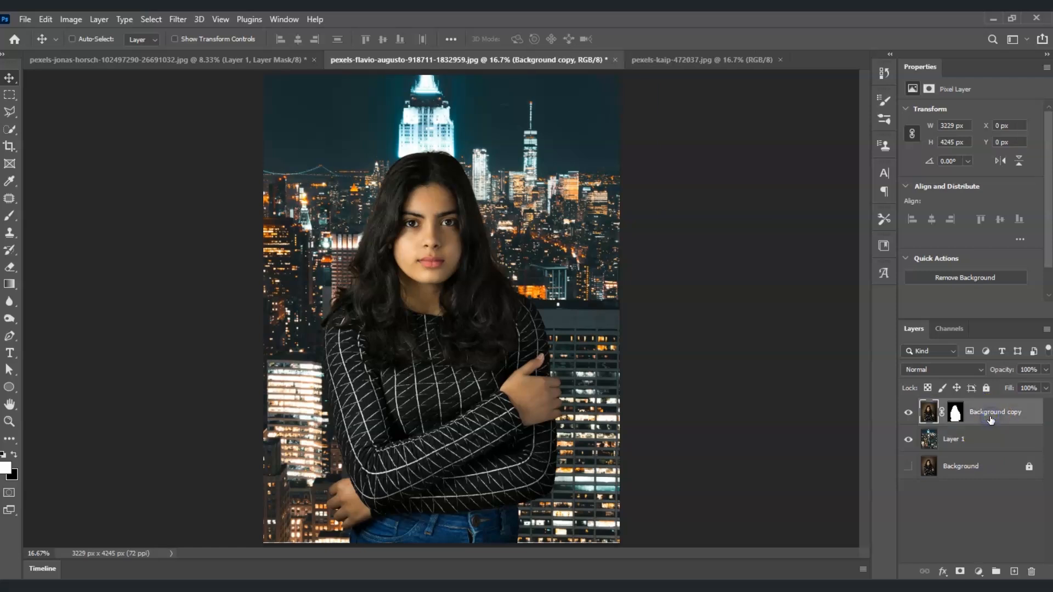
{"action": "left_click", "coordinate": [999, 441]}
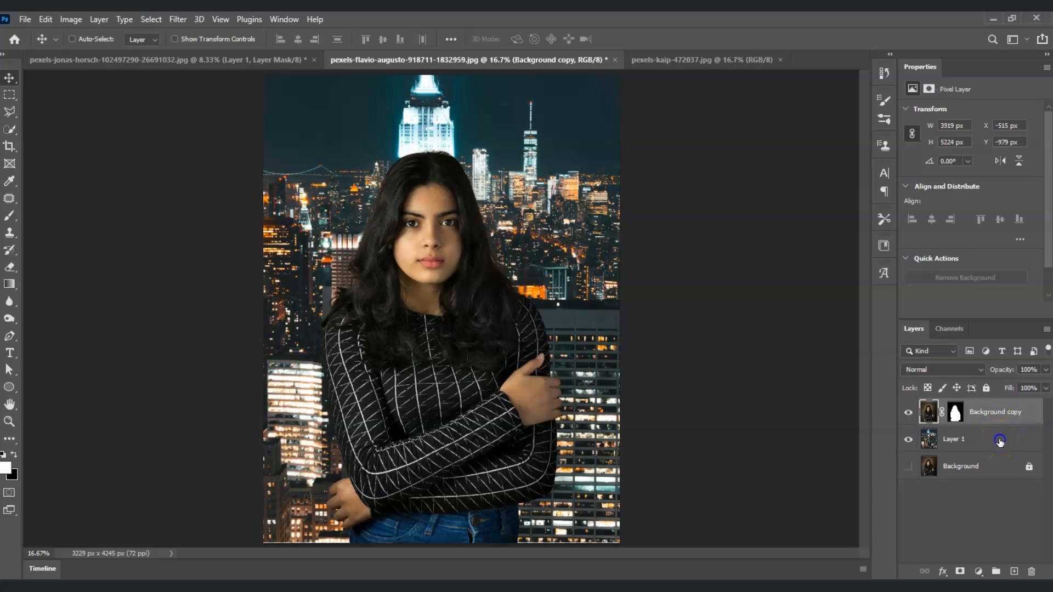
{"action": "right_click", "coordinate": [1001, 443]}
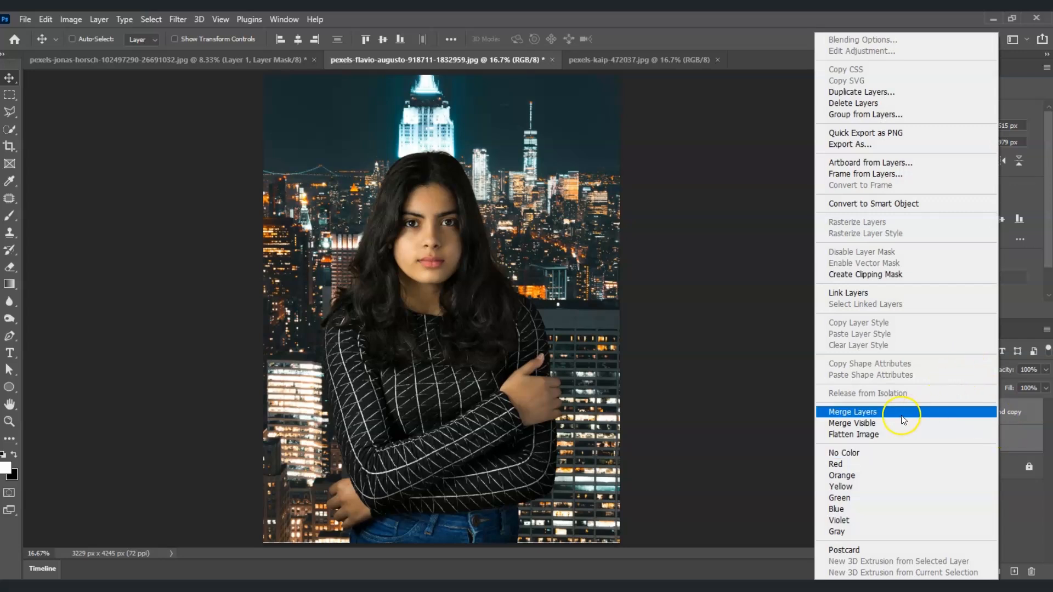
{"action": "left_click", "coordinate": [867, 409]}
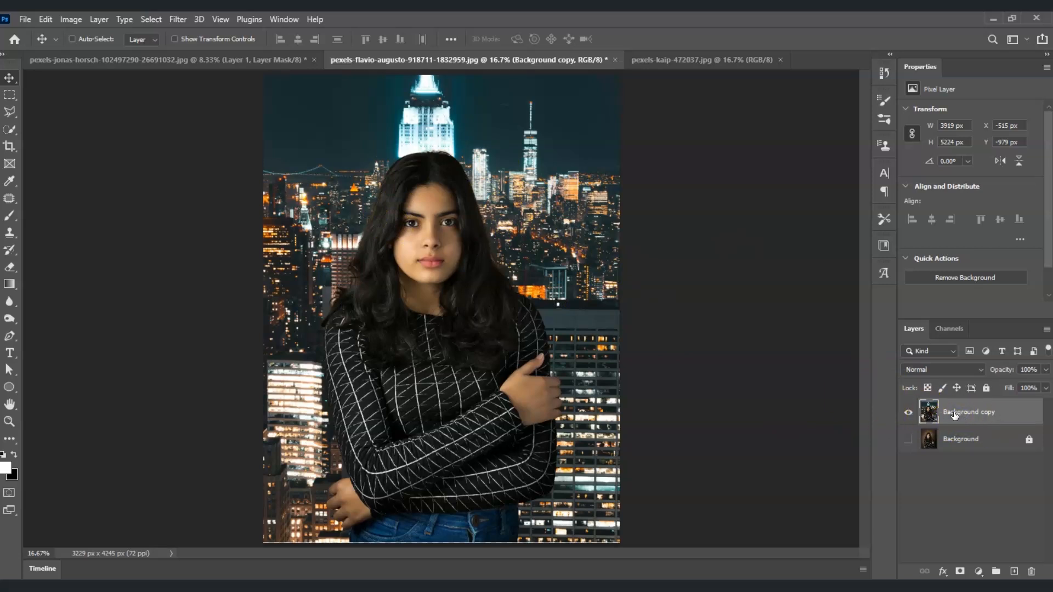
Duplicate the merged layer and rename the duplicate "subject".
{"action": "key", "text": "ctrl+j"}
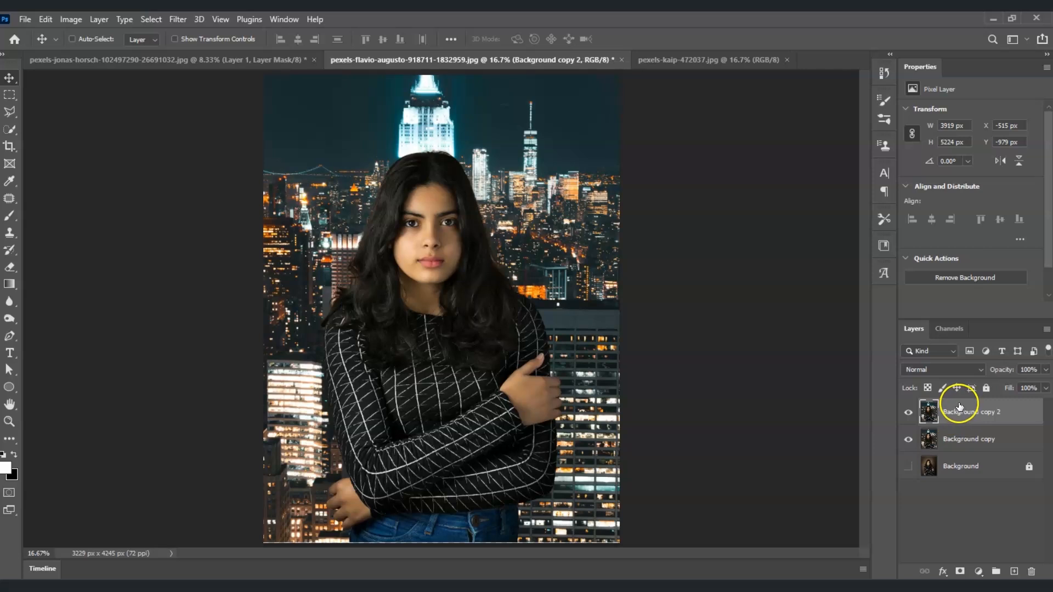
{"action": "double_click", "coordinate": [987, 415]}
{"action": "type", "text": "subject"}
{"action": "key", "text": "Return"}
{"action": "left_click", "coordinate": [949, 525]}
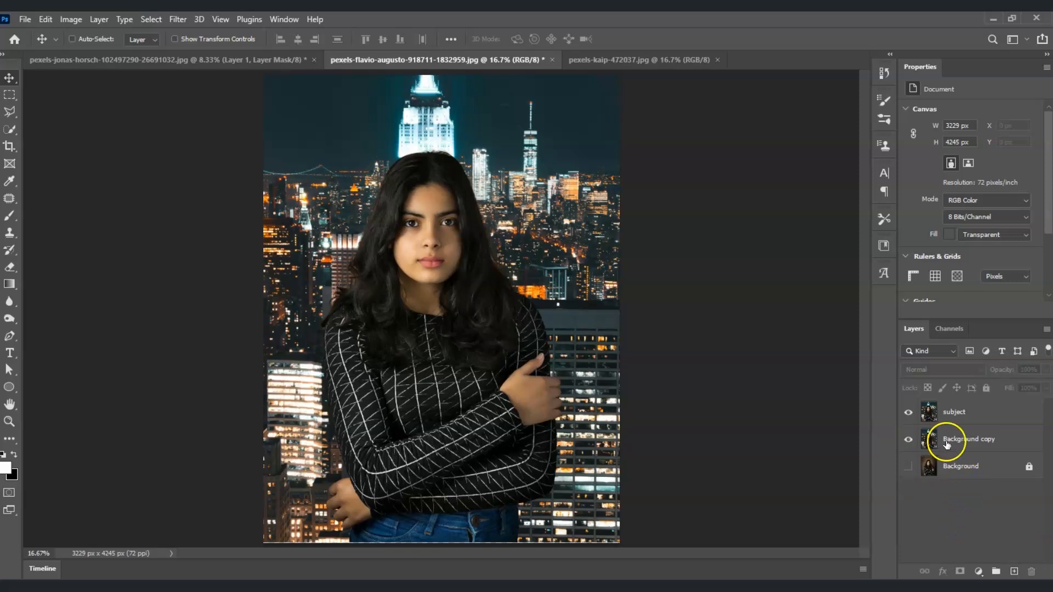
{"action": "left_click", "coordinate": [973, 411]}
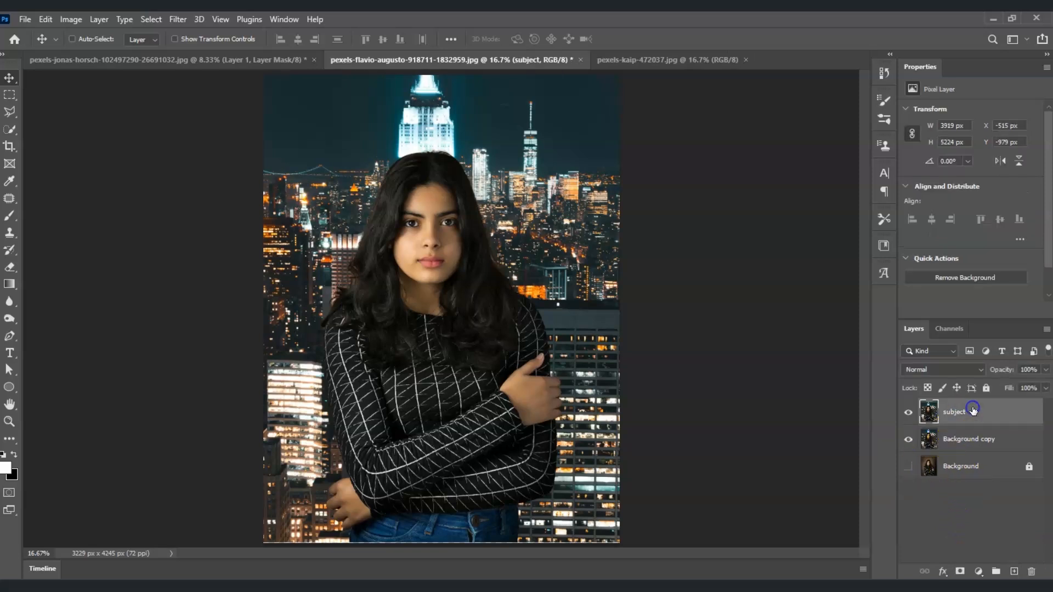
{"action": "left_click", "coordinate": [978, 524]}
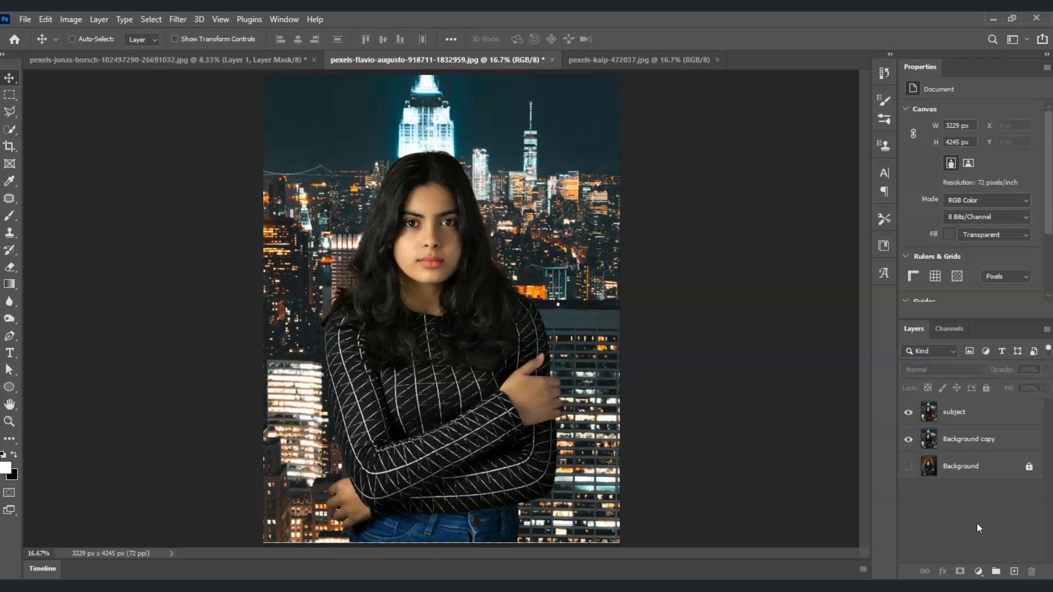
Start a Field Blur on the subject layer and set its blur amount to 100 px.
{"action": "left_click", "coordinate": [963, 410]}
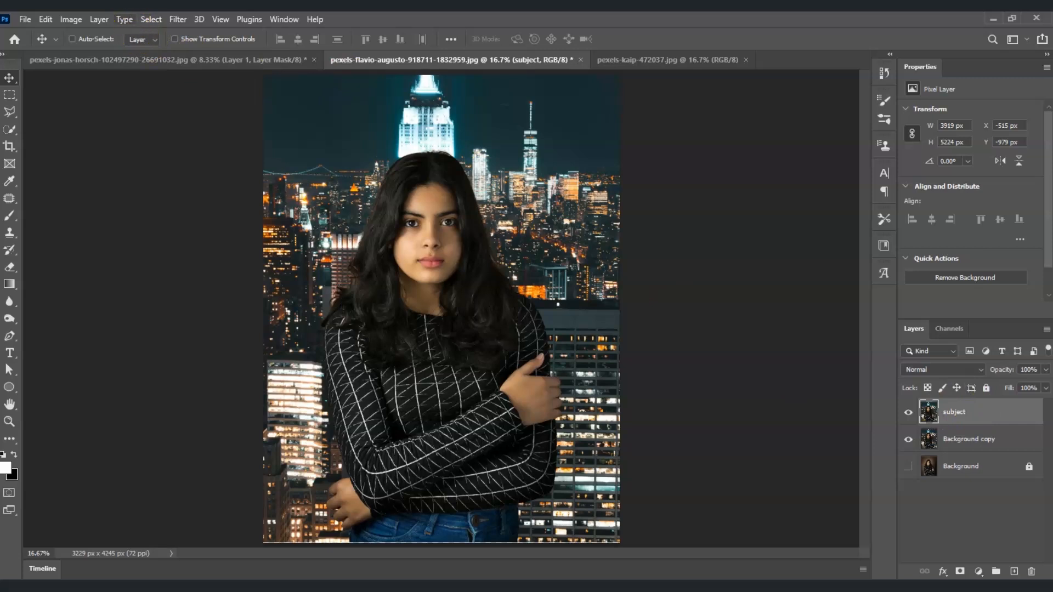
{"action": "left_click", "coordinate": [179, 19]}
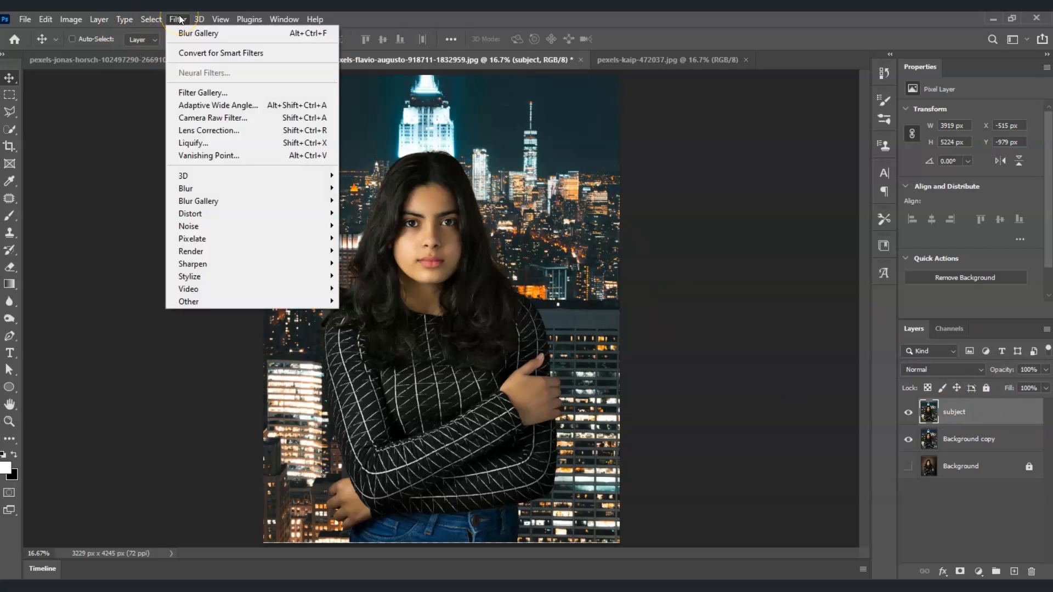
{"action": "mouse_move", "coordinate": [236, 203]}
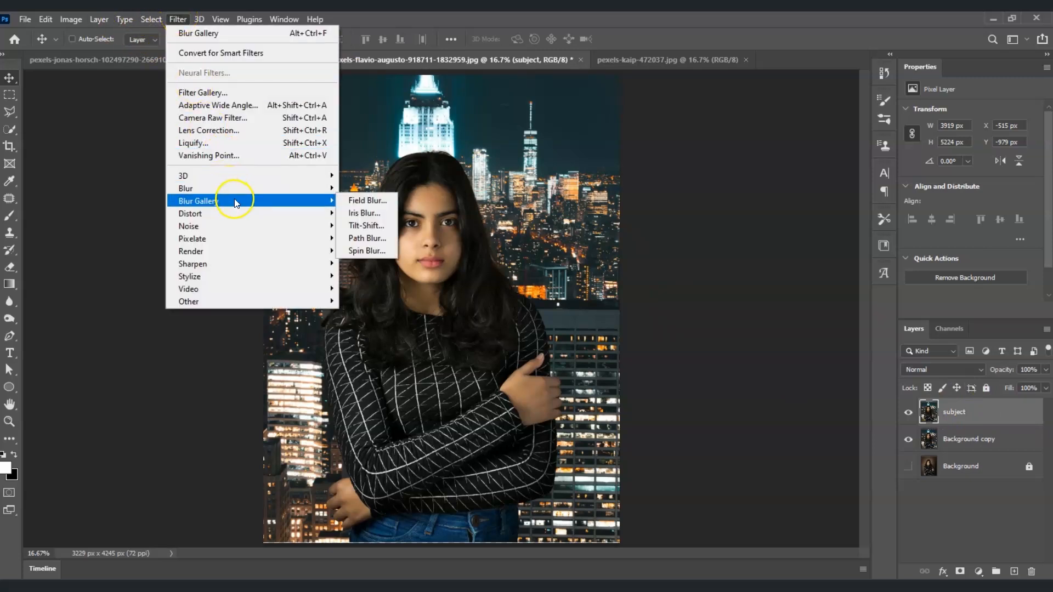
{"action": "left_click", "coordinate": [359, 202]}
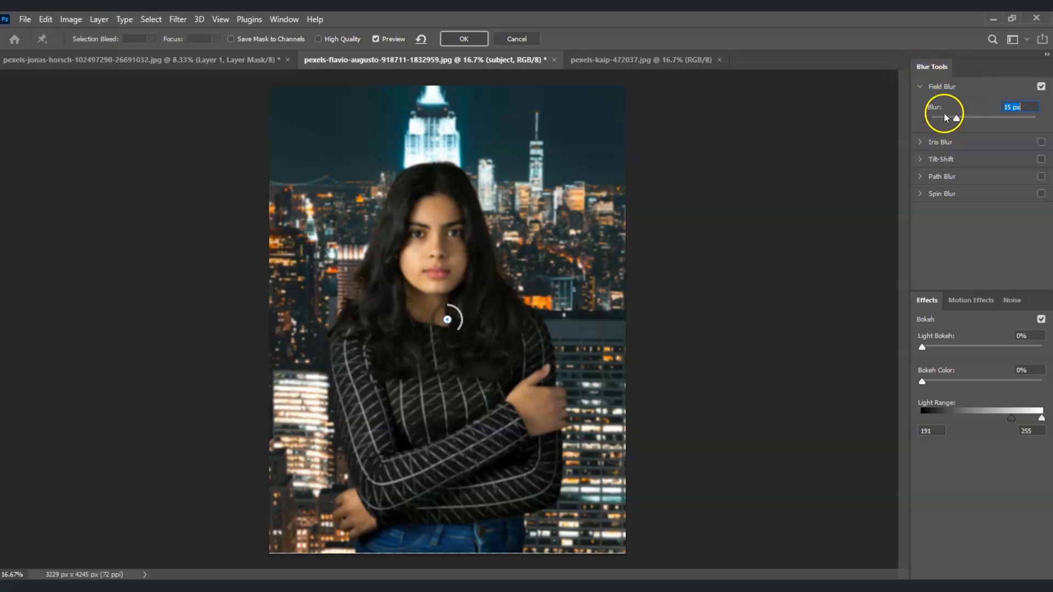
{"action": "left_click_drag", "start_coordinate": [957, 116], "coordinate": [984, 125]}
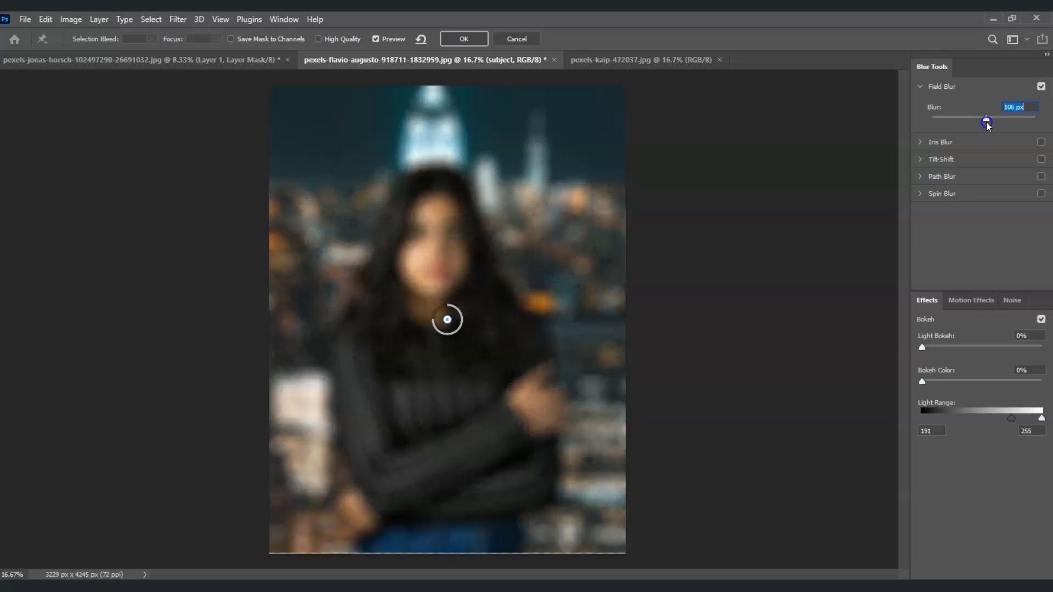
{"action": "type", "text": "100"}
{"action": "key", "text": "Return"}
Set the Field Blur's Light Bokeh to 60%, Bokeh Color to 55%, and the lower Light Range limit to 180.
{"action": "left_click_drag", "start_coordinate": [921, 346], "coordinate": [995, 352]}
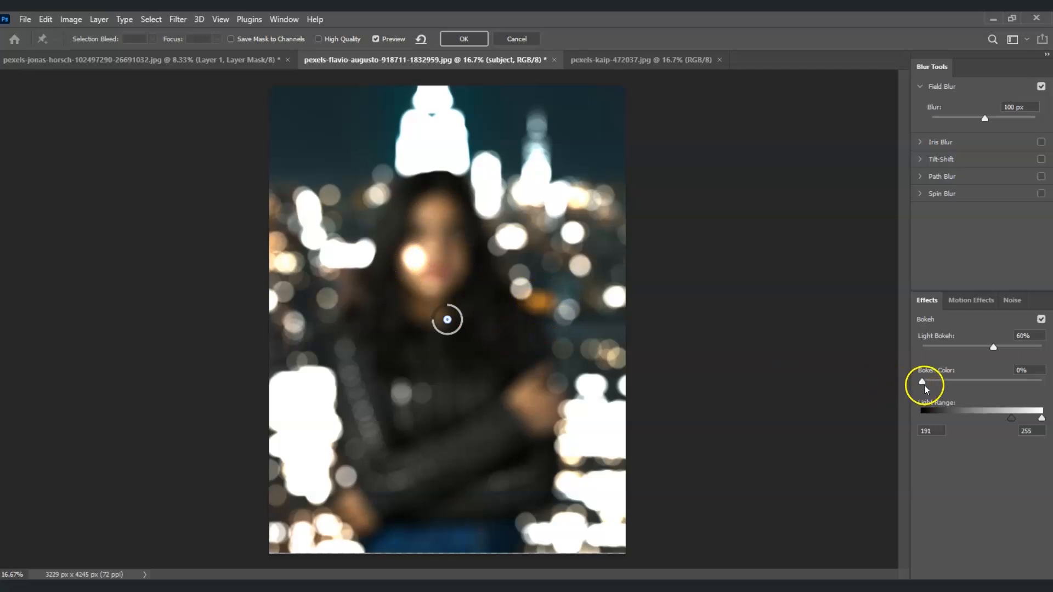
{"action": "left_click_drag", "start_coordinate": [923, 388], "coordinate": [990, 389]}
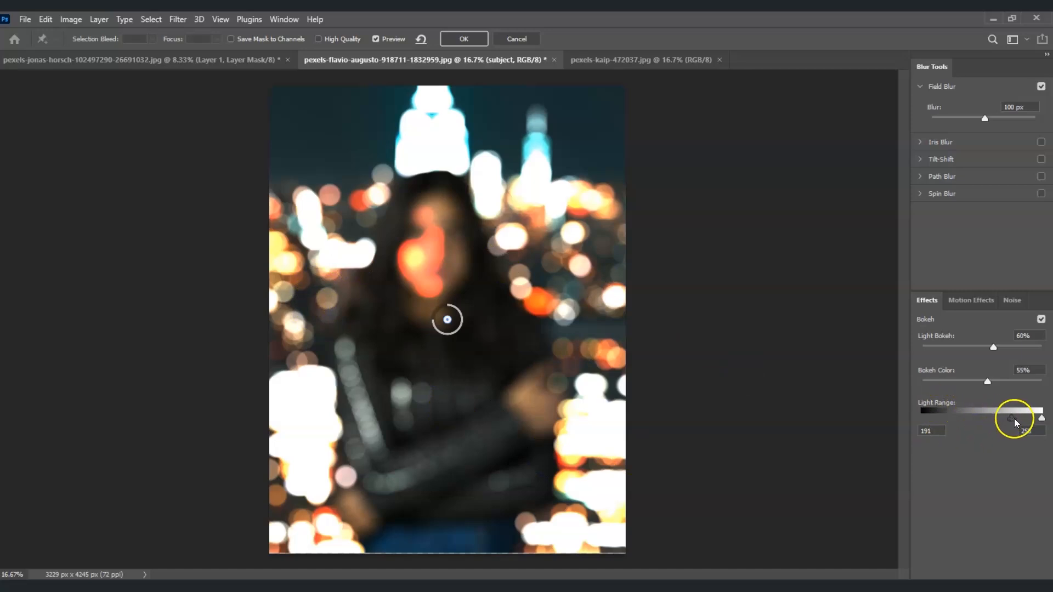
{"action": "left_click_drag", "start_coordinate": [1013, 421], "coordinate": [1011, 423]}
{"action": "left_click", "coordinate": [932, 431]}
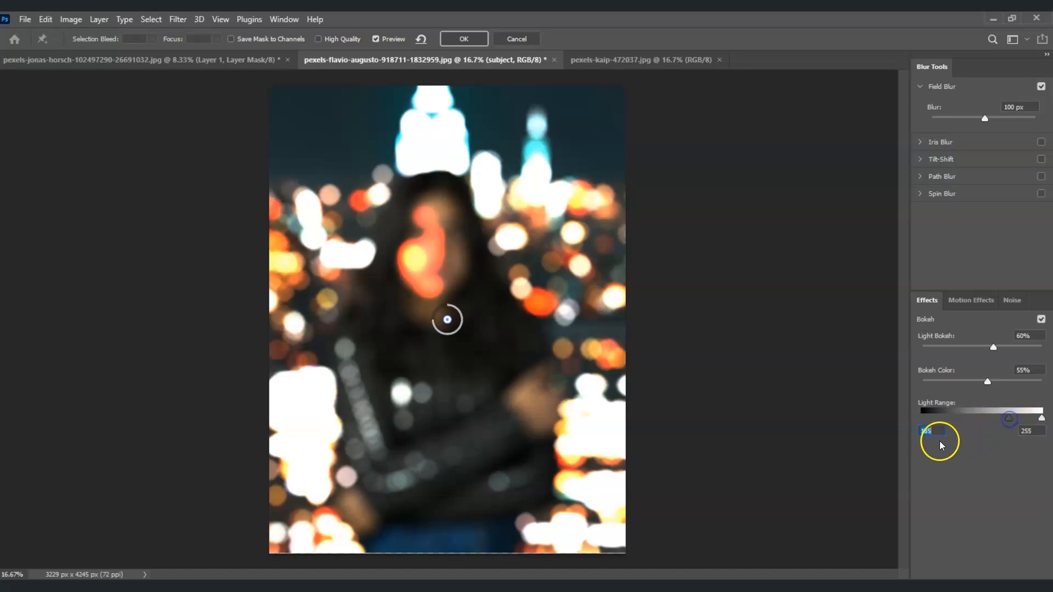
{"action": "type", "text": "180"}
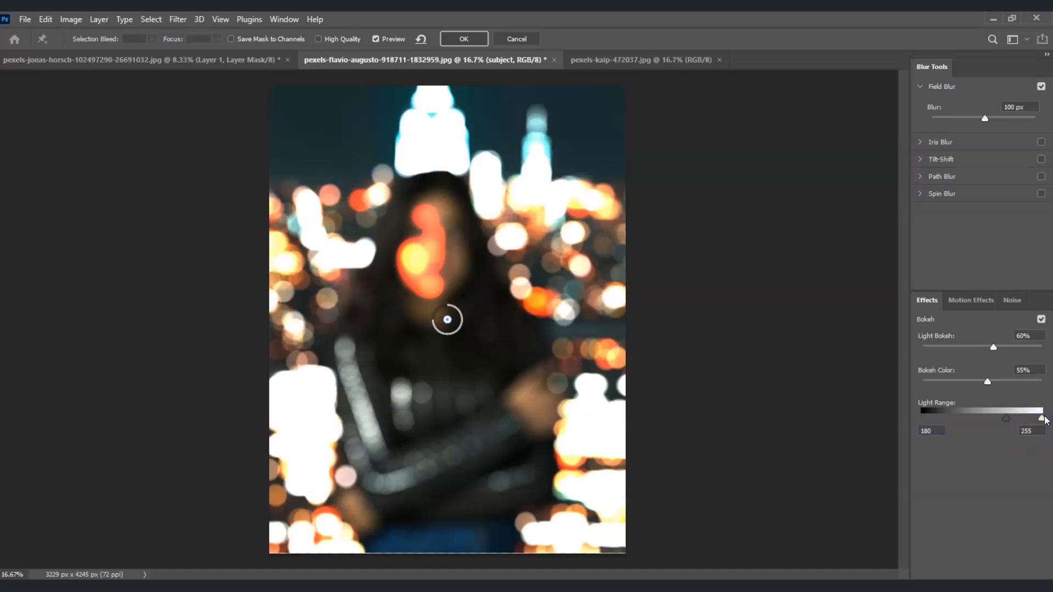
Lower the upper Light Range limit to 200 and apply the Field Blur to the subject layer.
{"action": "left_click_drag", "start_coordinate": [1043, 419], "coordinate": [1026, 420]}
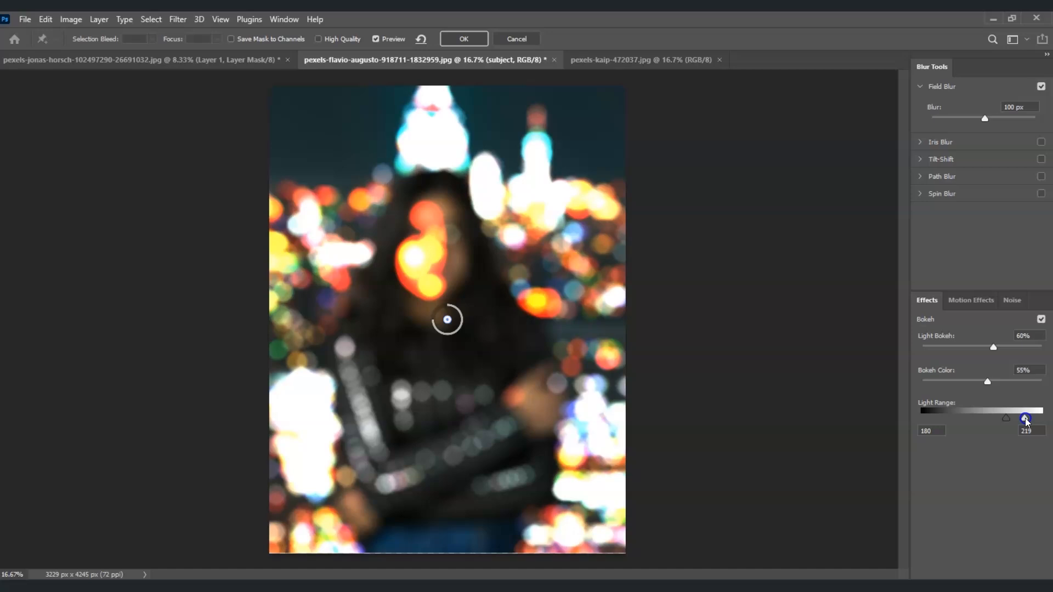
{"action": "left_click_drag", "start_coordinate": [1026, 420], "coordinate": [1021, 421]}
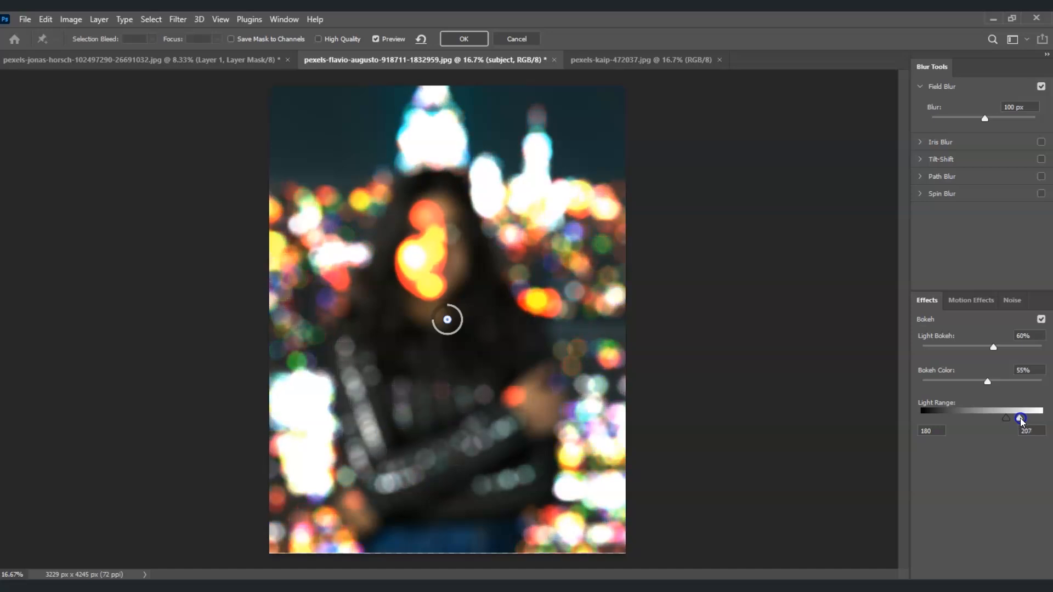
{"action": "left_click_drag", "start_coordinate": [1035, 427], "coordinate": [1006, 435]}
{"action": "type", "text": "200"}
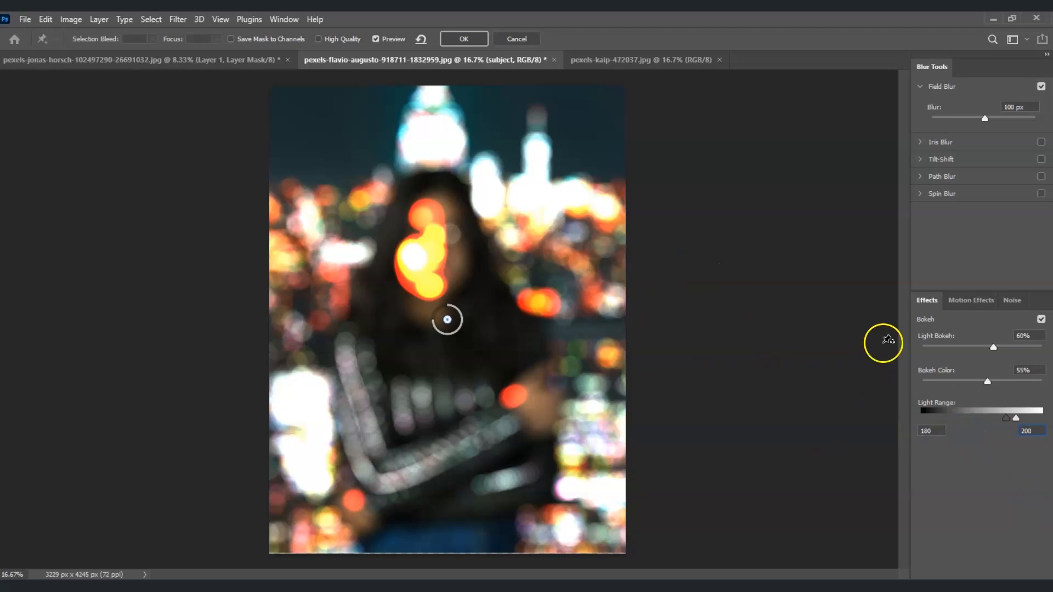
{"action": "left_click", "coordinate": [480, 44]}
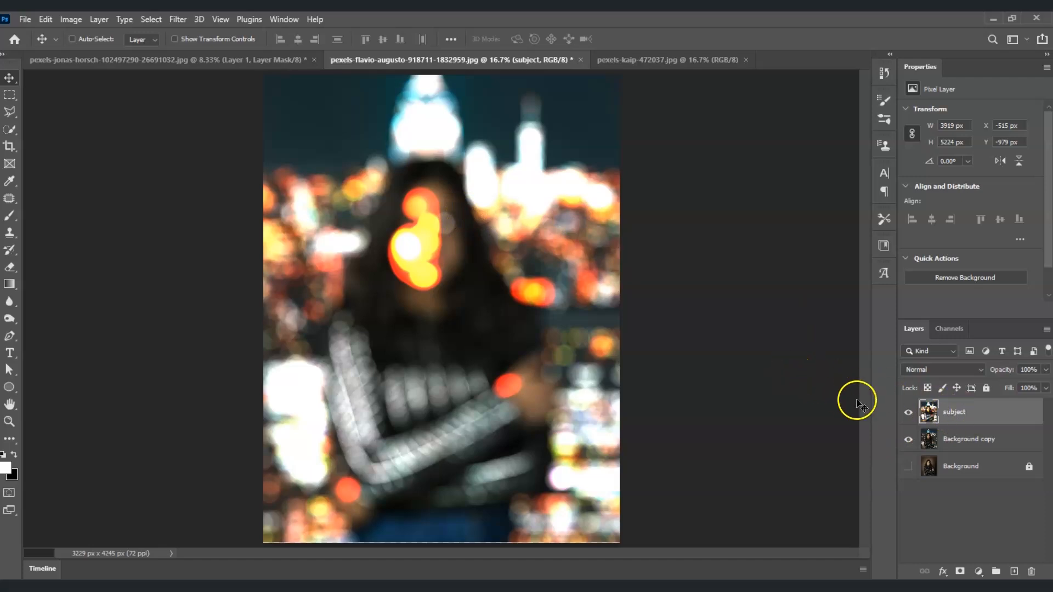
Add a black layer mask that hides the blurred subject layer and make the mask active.
{"action": "left_click", "coordinate": [961, 572]}
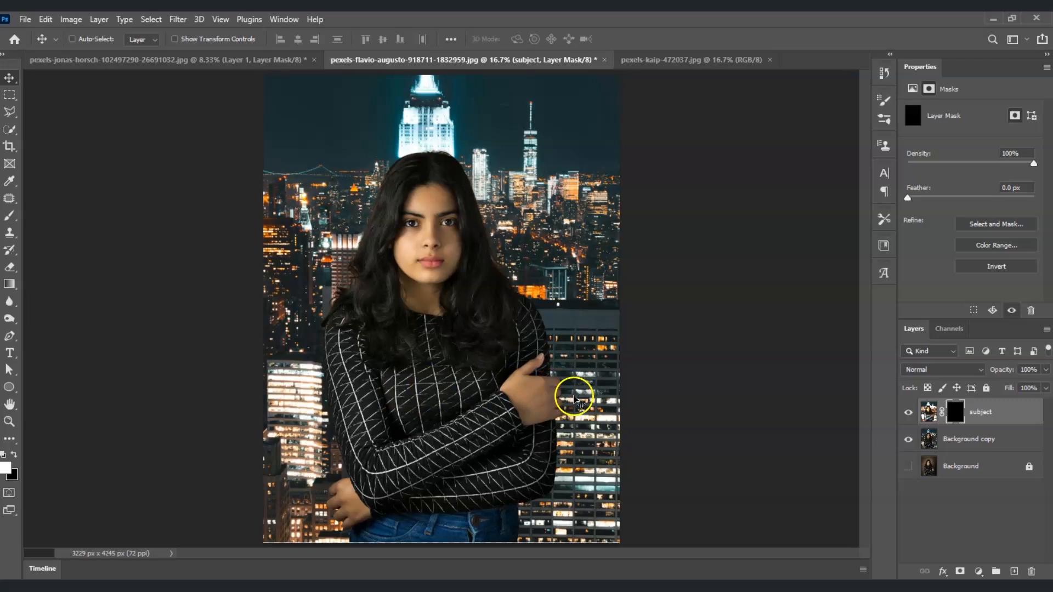
{"action": "left_click", "coordinate": [955, 420]}
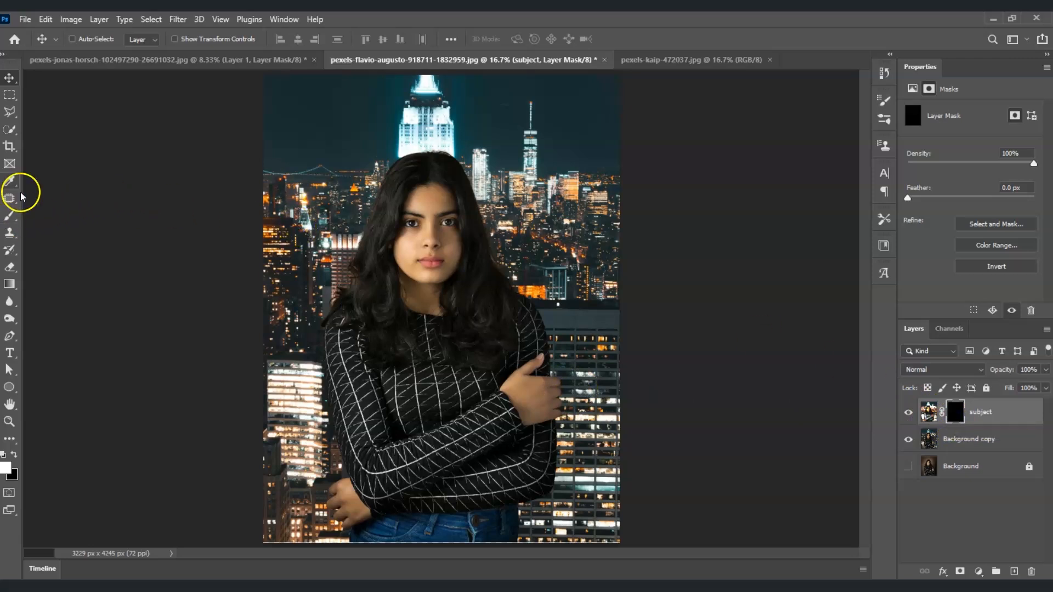
Paint white on the mask across the city around the woman, using the Brush at 100% opacity and 50% flow.
{"action": "left_click", "coordinate": [16, 215]}
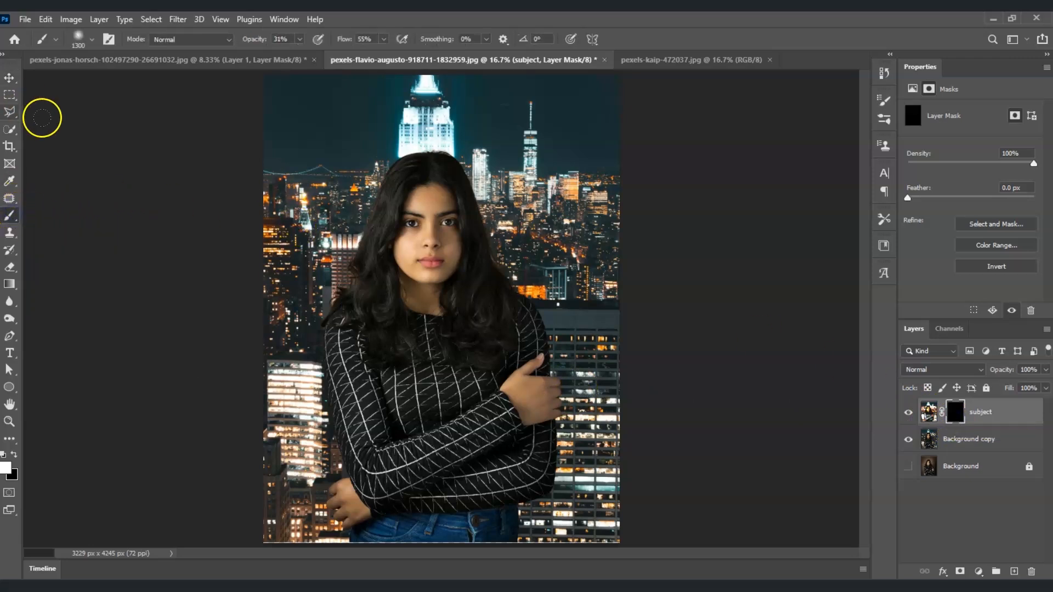
{"action": "left_click", "coordinate": [299, 39]}
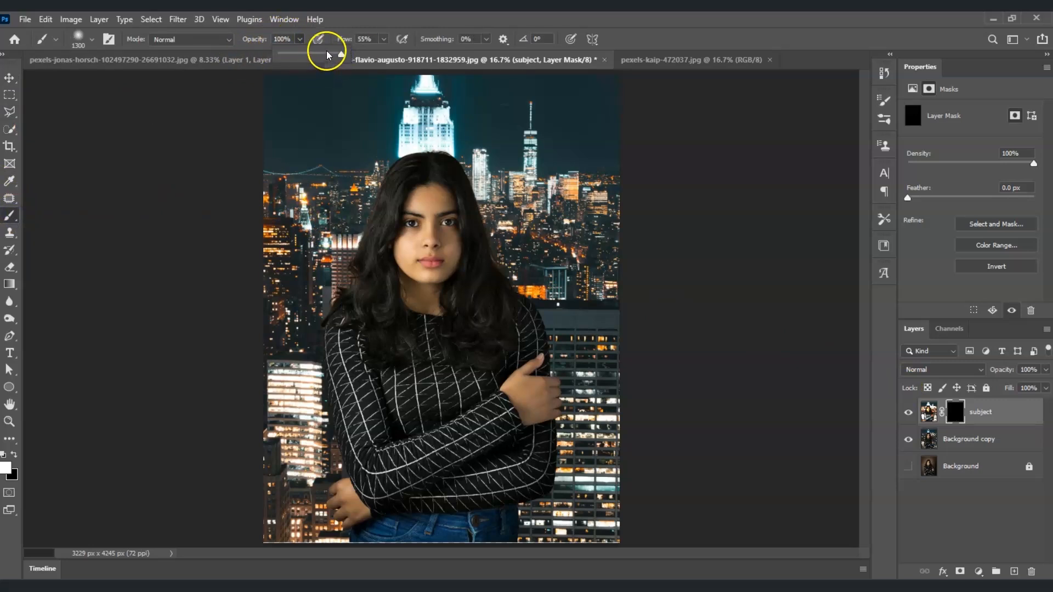
{"action": "left_click", "coordinate": [365, 38]}
{"action": "type", "text": "50"}
{"action": "key", "text": "Return"}
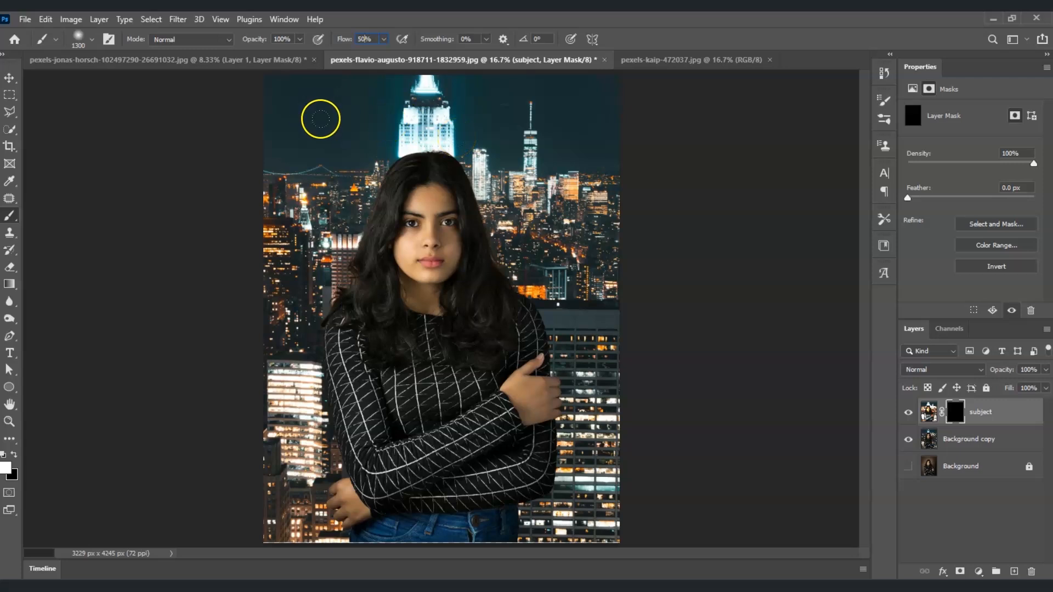
{"action": "key", "text": "Return"}
{"action": "mouse_move", "coordinate": [296, 153]}
{"action": "left_mouse_down"}
{"action": "mouse_move", "coordinate": [292, 178]}
{"action": "mouse_move", "coordinate": [296, 121]}
{"action": "mouse_move", "coordinate": [305, 134]}
{"action": "mouse_move", "coordinate": [286, 178]}
{"action": "mouse_move", "coordinate": [282, 196]}
{"action": "mouse_move", "coordinate": [296, 137]}
{"action": "mouse_move", "coordinate": [276, 264]}
{"action": "mouse_move", "coordinate": [299, 204]}
{"action": "mouse_move", "coordinate": [282, 265]}
{"action": "mouse_move", "coordinate": [346, 125]}
{"action": "mouse_move", "coordinate": [375, 102]}
{"action": "mouse_move", "coordinate": [476, 96]}
{"action": "mouse_move", "coordinate": [379, 99]}
{"action": "mouse_move", "coordinate": [467, 101]}
{"action": "mouse_move", "coordinate": [566, 142]}
{"action": "mouse_move", "coordinate": [587, 190]}
{"action": "mouse_move", "coordinate": [515, 89]}
{"action": "mouse_move", "coordinate": [553, 218]}
{"action": "mouse_move", "coordinate": [522, 126]}
{"action": "mouse_move", "coordinate": [567, 254]}
{"action": "mouse_move", "coordinate": [596, 301]}
{"action": "mouse_move", "coordinate": [596, 458]}
{"action": "mouse_move", "coordinate": [584, 166]}
{"action": "mouse_move", "coordinate": [592, 514]}
{"action": "mouse_move", "coordinate": [532, 215]}
{"action": "mouse_move", "coordinate": [547, 254]}
{"action": "mouse_move", "coordinate": [574, 532]}
{"action": "mouse_move", "coordinate": [562, 541]}
{"action": "mouse_move", "coordinate": [379, 567]}
{"action": "mouse_move", "coordinate": [259, 504]}
{"action": "mouse_move", "coordinate": [259, 349]}
{"action": "mouse_move", "coordinate": [294, 230]}
{"action": "mouse_move", "coordinate": [321, 223]}
{"action": "mouse_move", "coordinate": [331, 169]}
{"action": "mouse_move", "coordinate": [294, 214]}
{"action": "mouse_move", "coordinate": [252, 345]}
{"action": "mouse_move", "coordinate": [267, 425]}
{"action": "mouse_move", "coordinate": [356, 527]}
{"action": "left_mouse_up"}
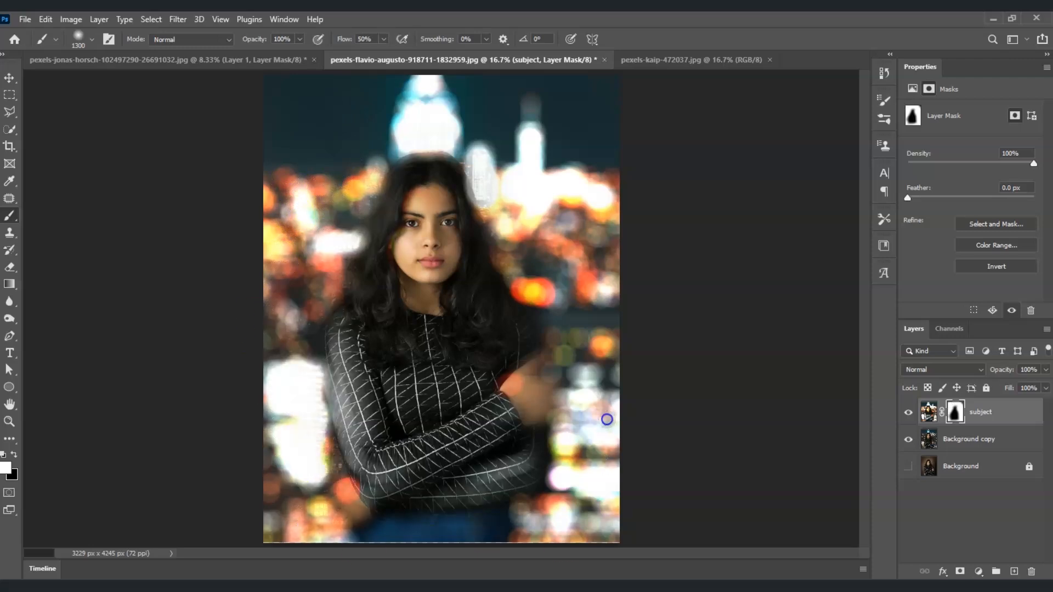
{"action": "left_click_drag", "start_coordinate": [527, 163], "coordinate": [527, 141]}
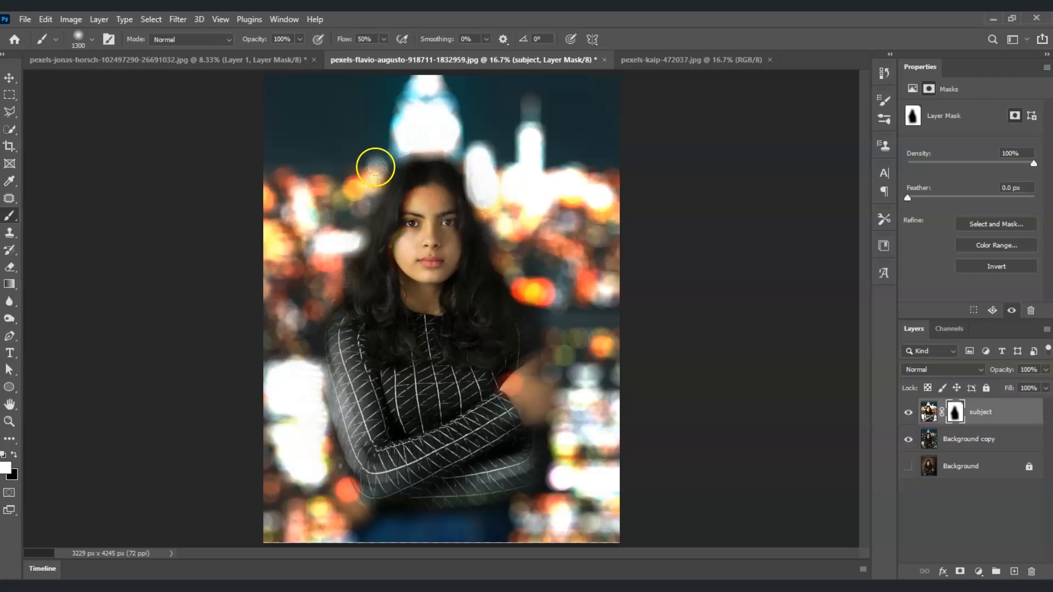
Paint black on the mask with a 300 px brush over the woman's hair, shoulder and hand to restore their sharp detail.
{"action": "key", "text": "bracketleft"}
{"action": "key", "text": "bracketleft"}
{"action": "key", "text": "bracketleft"}
{"action": "key", "text": "bracketleft"}
{"action": "key", "text": "bracketleft"}
{"action": "mouse_move", "coordinate": [391, 166]}
{"action": "left_mouse_down"}
{"action": "mouse_move", "coordinate": [449, 186]}
{"action": "mouse_move", "coordinate": [436, 181]}
{"action": "left_mouse_up"}
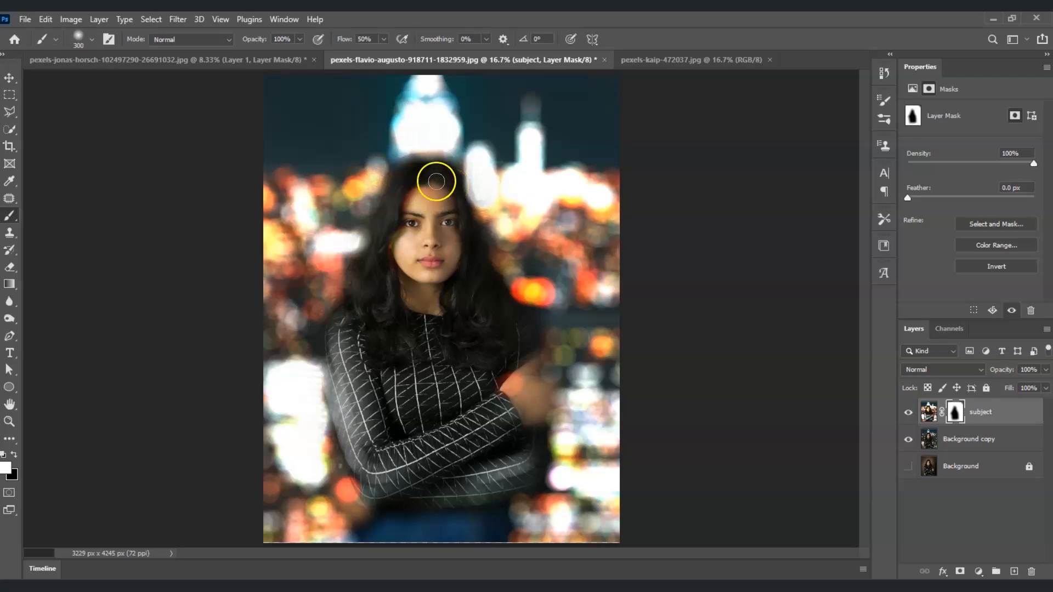
{"action": "key", "text": "x"}
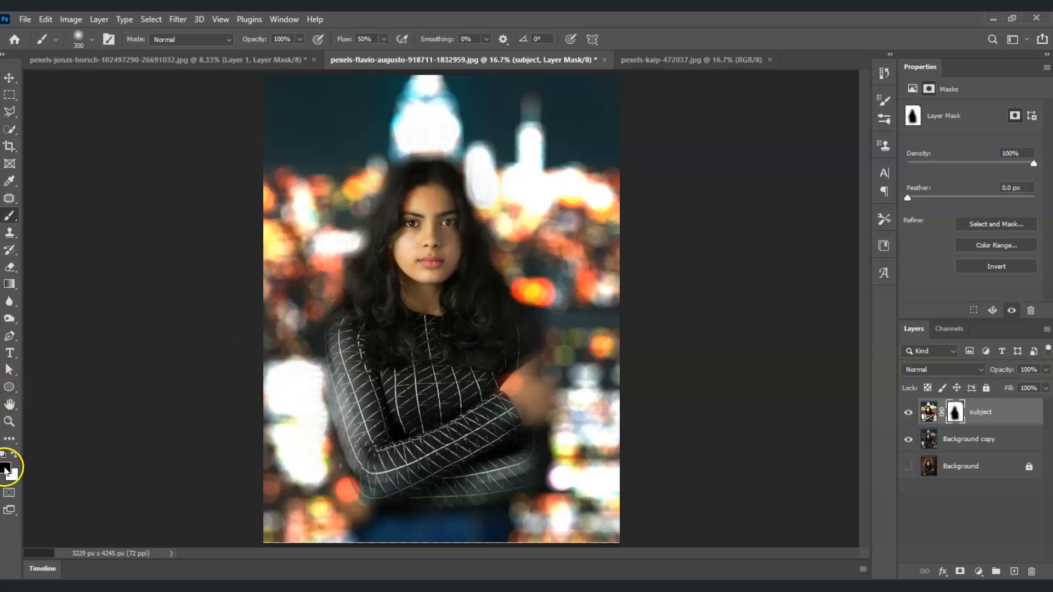
{"action": "left_click_drag", "start_coordinate": [356, 294], "coordinate": [399, 234]}
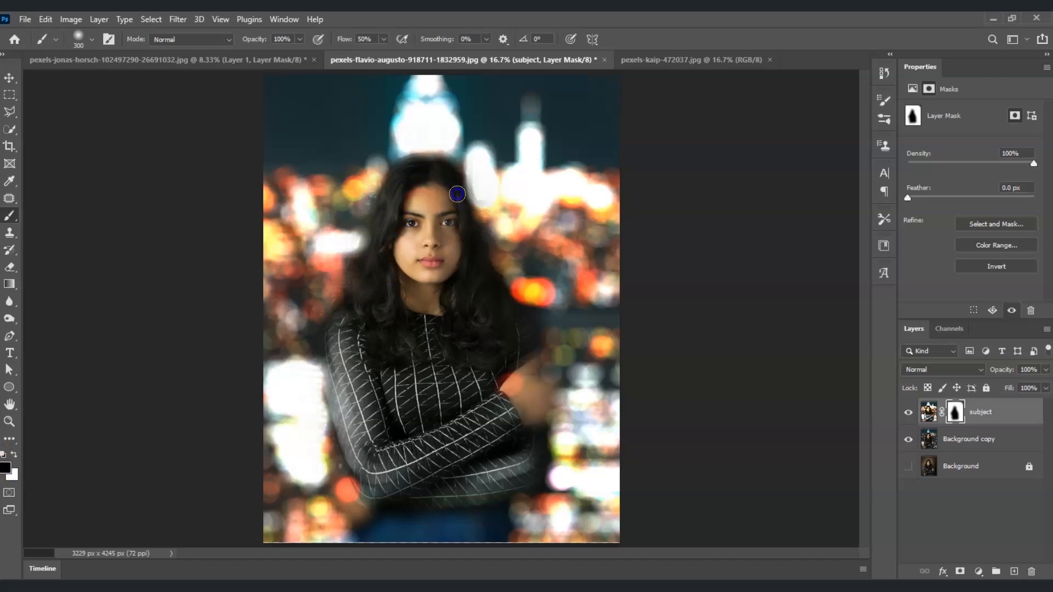
{"action": "mouse_move", "coordinate": [450, 171]}
{"action": "left_mouse_down"}
{"action": "mouse_move", "coordinate": [481, 260]}
{"action": "mouse_move", "coordinate": [459, 215]}
{"action": "left_mouse_up"}
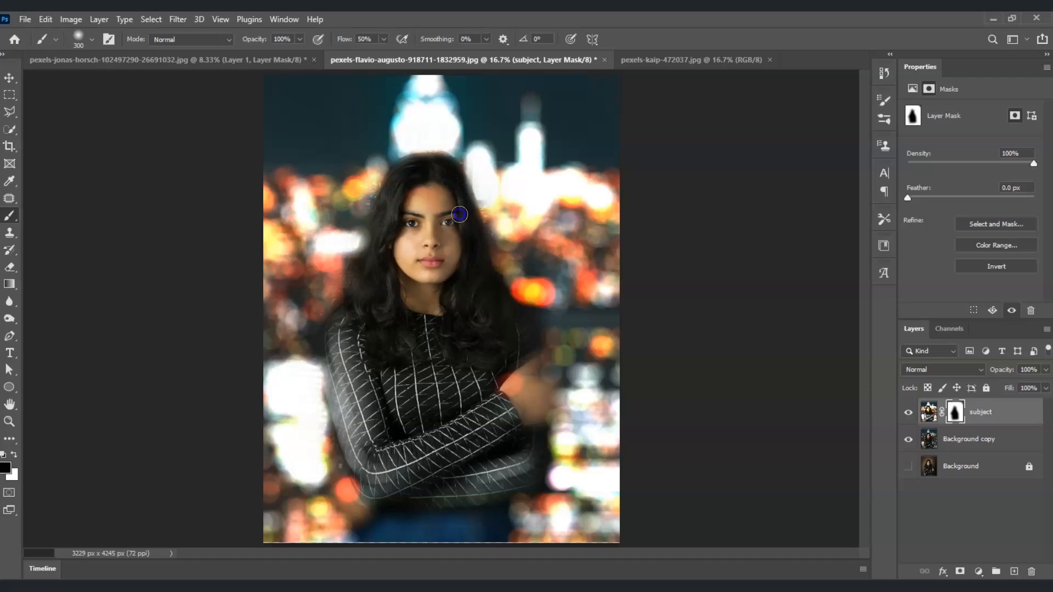
{"action": "mouse_move", "coordinate": [479, 263]}
{"action": "left_mouse_down"}
{"action": "mouse_move", "coordinate": [508, 300]}
{"action": "mouse_move", "coordinate": [504, 339]}
{"action": "mouse_move", "coordinate": [540, 363]}
{"action": "mouse_move", "coordinate": [546, 391]}
{"action": "mouse_move", "coordinate": [477, 459]}
{"action": "mouse_move", "coordinate": [446, 465]}
{"action": "left_mouse_up"}
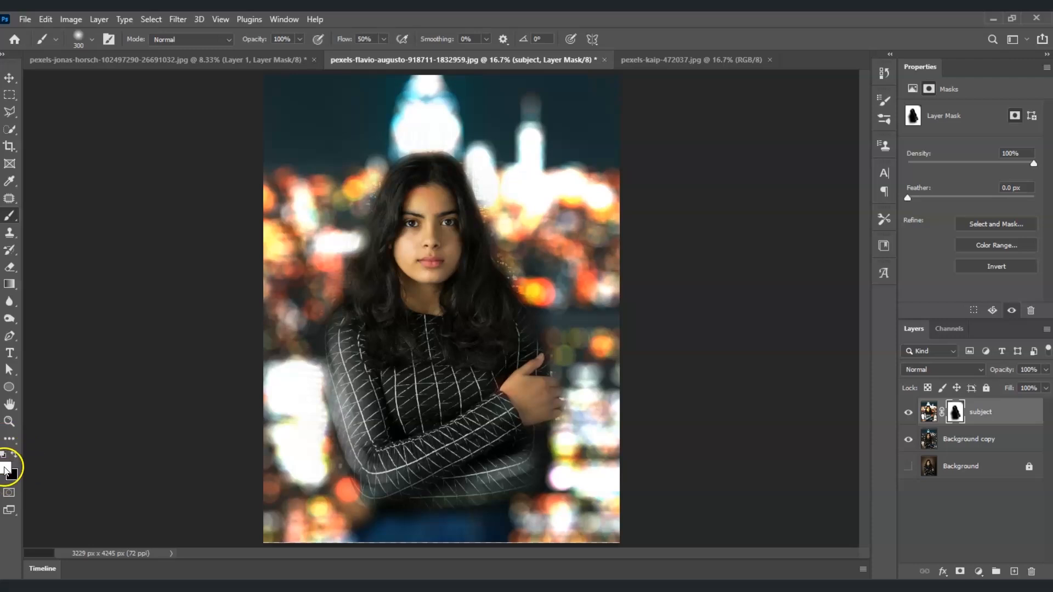
Blend some bokeh light onto the woman's face by painting white on the mask with a 1700 px brush at 30% opacity.
{"action": "left_click", "coordinate": [300, 39]}
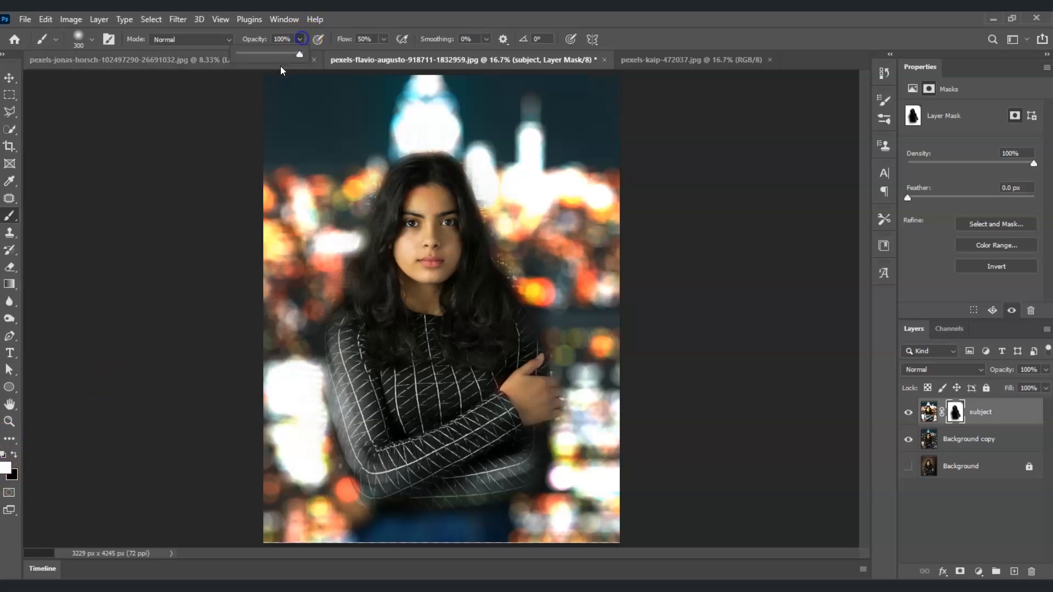
{"action": "type", "text": "30"}
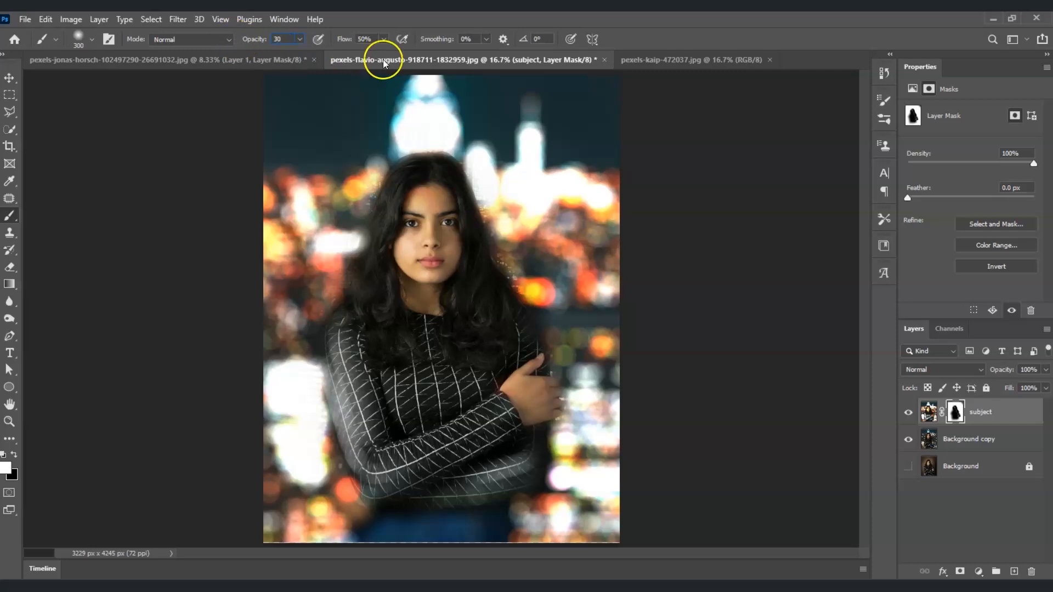
{"action": "left_click", "coordinate": [679, 37]}
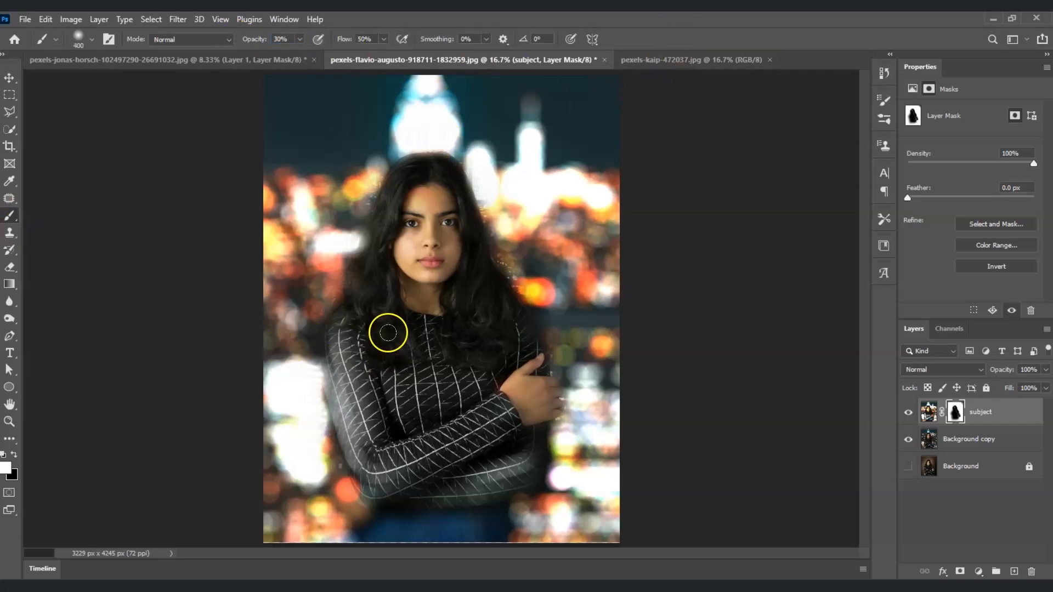
{"action": "key", "text": "bracketright"}
{"action": "key", "text": "bracketright"}
{"action": "key", "text": "bracketright"}
{"action": "key", "text": "bracketright"}
{"action": "key", "text": "bracketright"}
{"action": "key", "text": "bracketright"}
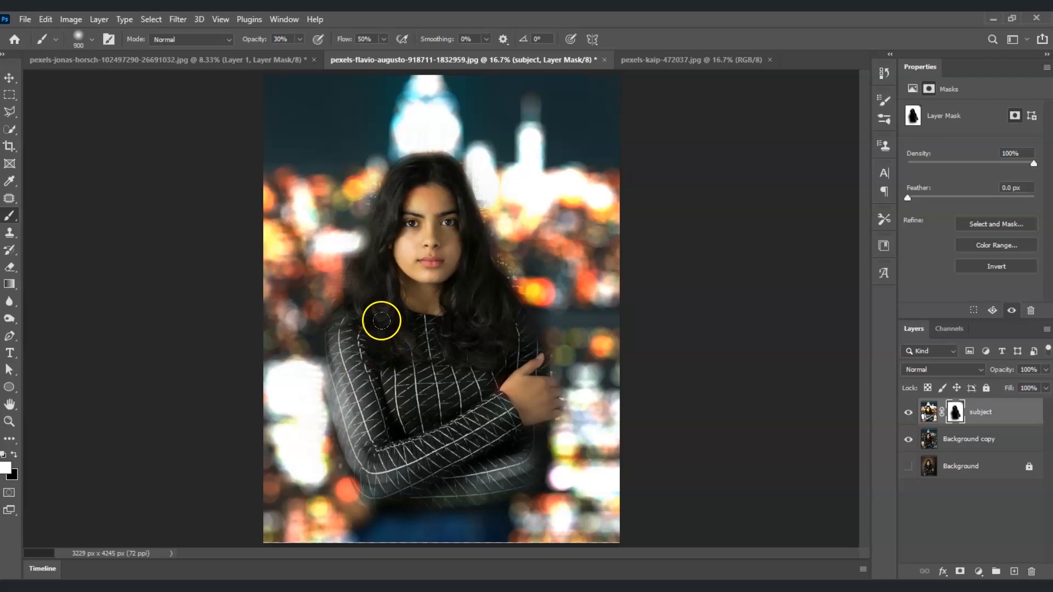
{"action": "key", "text": "bracketright"}
{"action": "key", "text": "bracketright"}
{"action": "key", "text": "bracketright"}
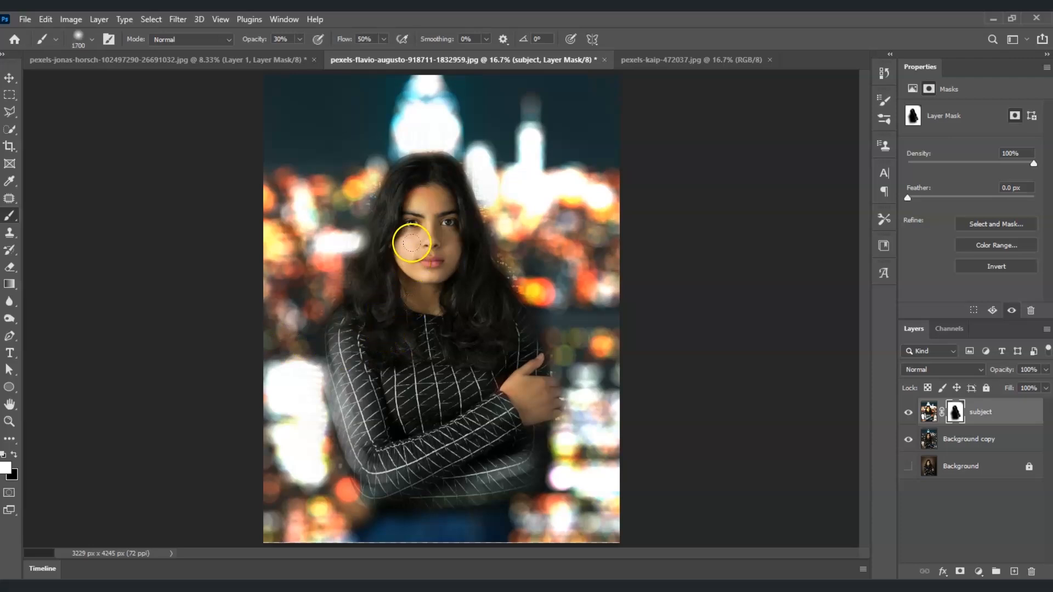
{"action": "left_click", "coordinate": [421, 237]}
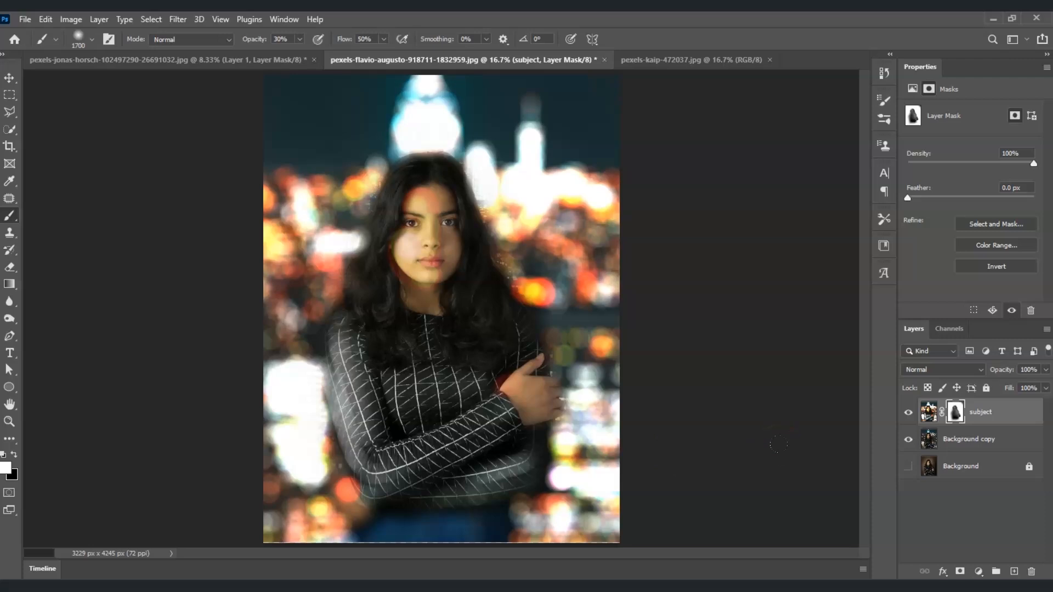
Duplicate the original Background layer to the top of the stack and toggle its visibility to compare before and after.
{"action": "left_click", "coordinate": [997, 467]}
{"action": "left_click_drag", "start_coordinate": [997, 467], "coordinate": [1008, 406]}
{"action": "left_click", "coordinate": [904, 415]}
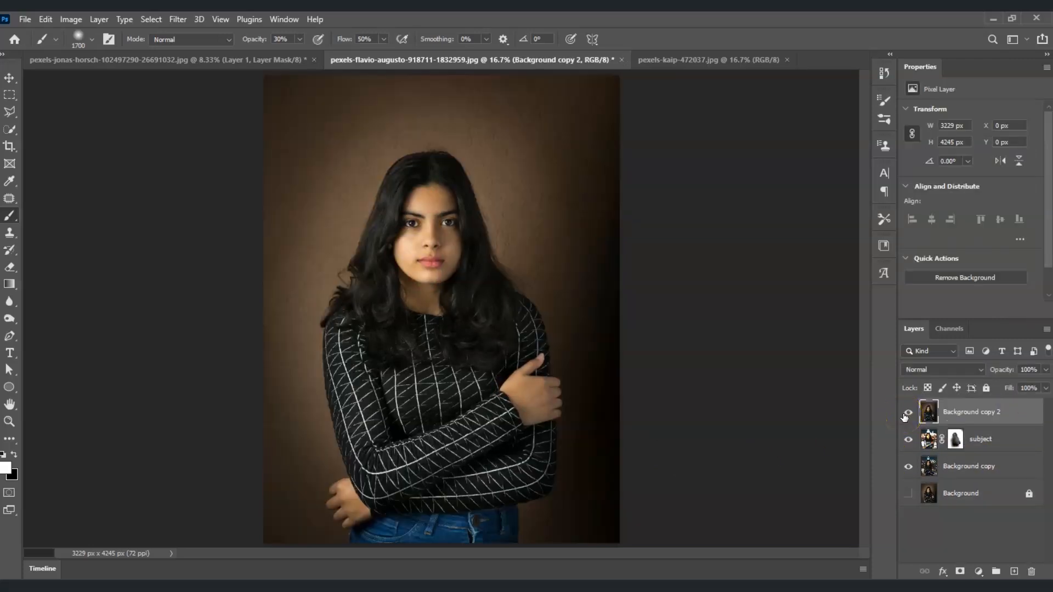
{"action": "left_click", "coordinate": [908, 413]}
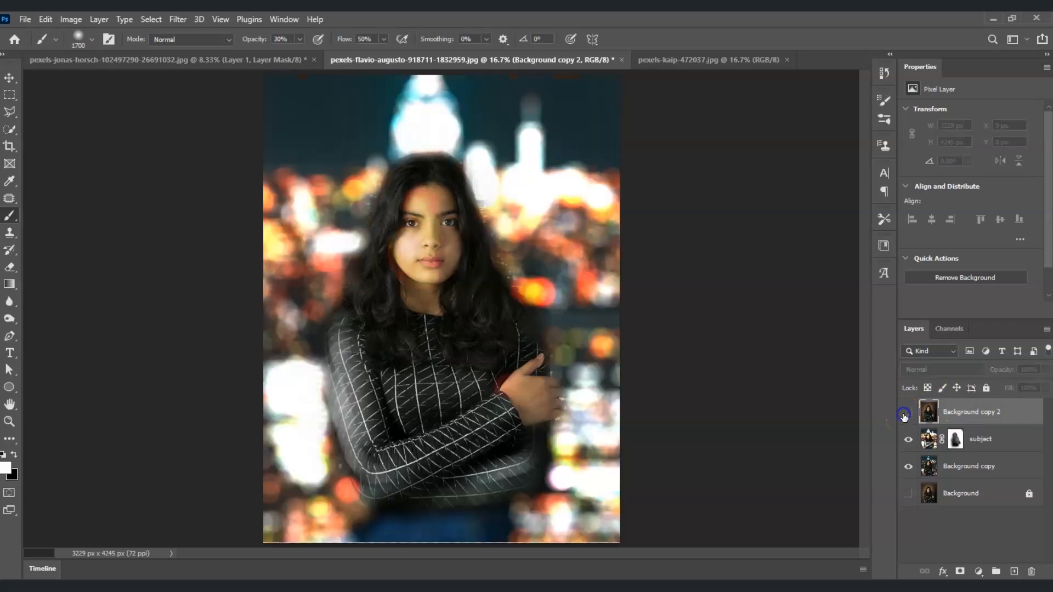